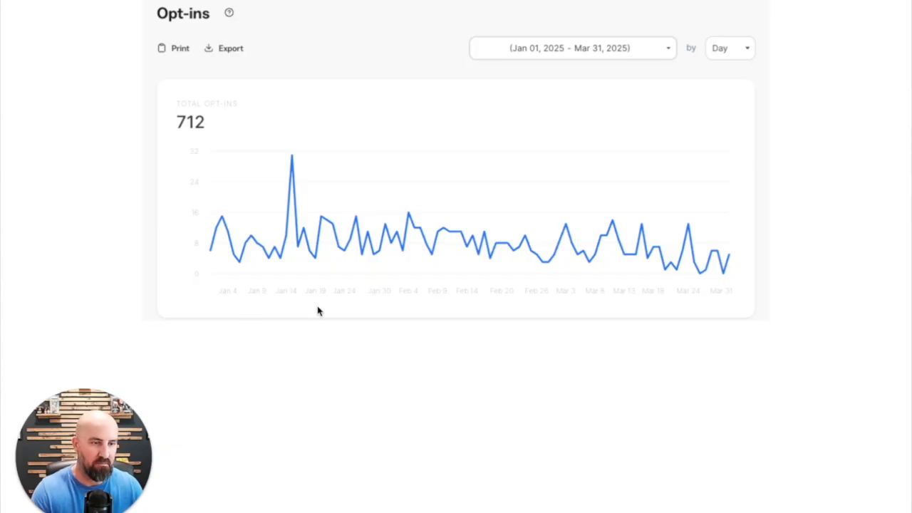
Handwrite "1 %" with "1,500" below it in red over the opt-ins chart
mouse_move(234, 113)
left_mouse_down()
mouse_move(218, 95)
mouse_move(183, 159)
mouse_move(238, 122)
mouse_move(245, 151)
left_mouse_up()
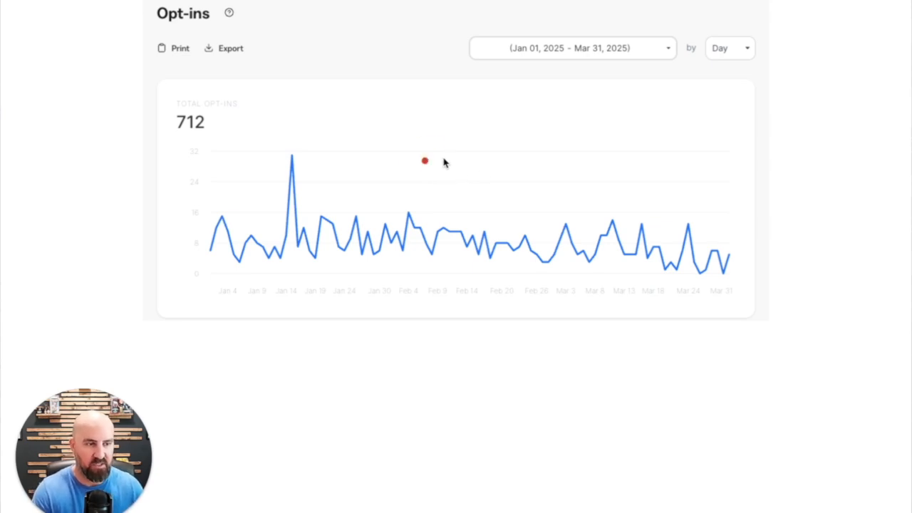
mouse_move(460, 136)
left_mouse_down()
mouse_move(444, 138)
mouse_move(466, 161)
mouse_move(472, 146)
mouse_move(487, 170)
left_mouse_up()
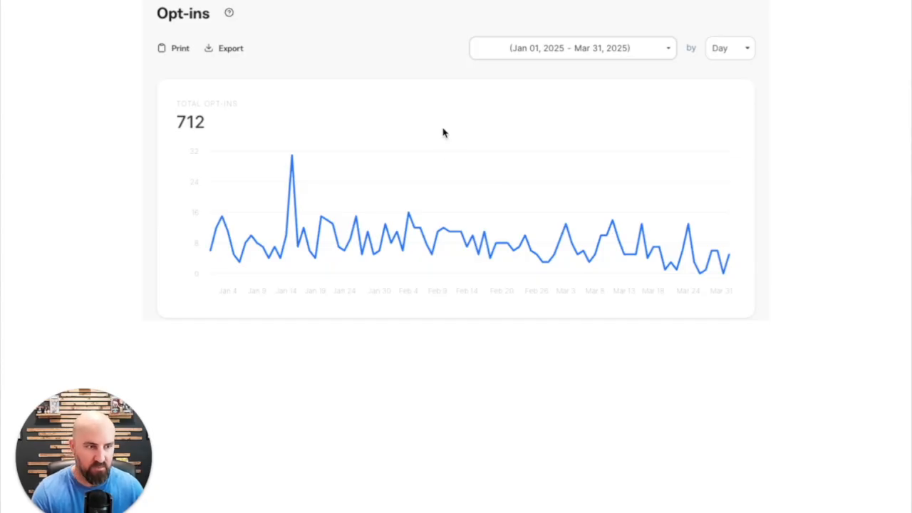
left_click_drag(442, 122, 443, 163)
mouse_move(512, 110)
left_mouse_down()
mouse_move(492, 119)
mouse_move(503, 149)
mouse_move(527, 143)
mouse_move(519, 155)
left_mouse_up()
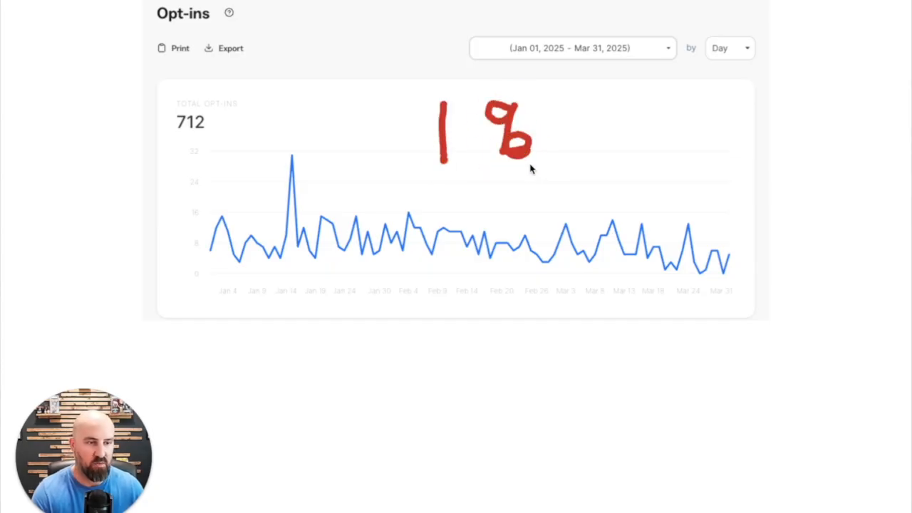
mouse_move(370, 194)
left_mouse_down()
mouse_move(373, 247)
mouse_move(393, 263)
left_mouse_up()
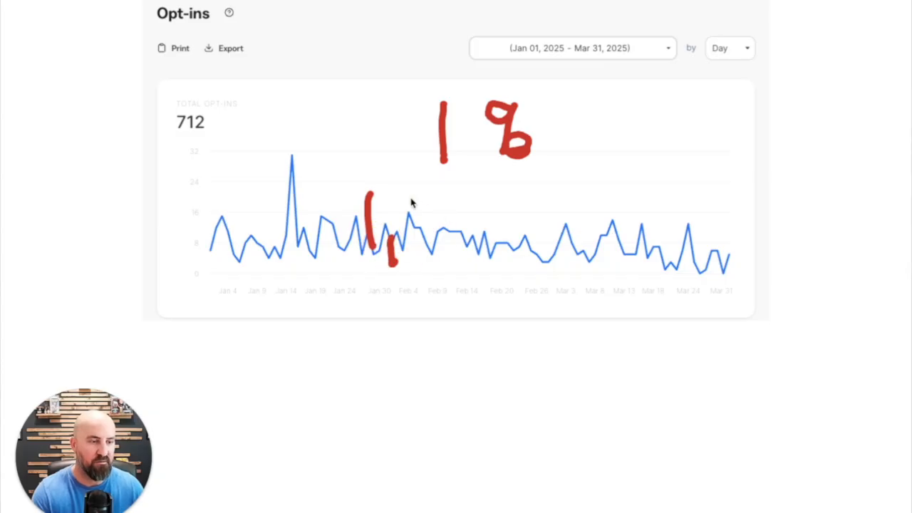
mouse_move(439, 199)
left_mouse_down()
mouse_move(423, 202)
mouse_move(451, 220)
mouse_move(428, 240)
left_mouse_up()
mouse_move(479, 204)
left_mouse_down()
mouse_move(468, 204)
mouse_move(499, 225)
mouse_move(498, 206)
mouse_move(539, 240)
mouse_move(547, 218)
left_mouse_up()
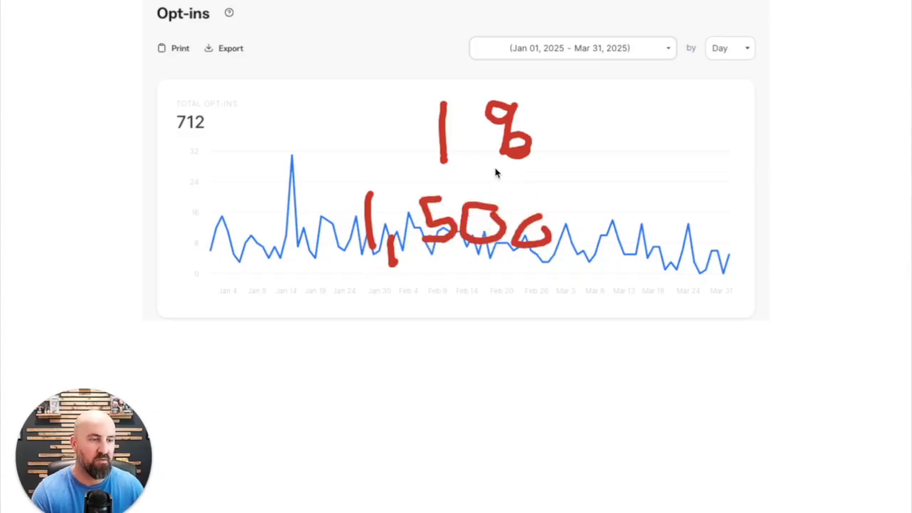
Handwrite a circled 7 and "$10,500" in red over the opt-ins chart, and clear the annotations
mouse_move(653, 181)
left_mouse_down()
mouse_move(670, 184)
mouse_move(660, 240)
left_mouse_up()
mouse_move(692, 155)
left_mouse_down()
mouse_move(637, 163)
mouse_move(698, 241)
mouse_move(670, 168)
left_mouse_up()
left_click_drag(369, 243, 376, 299)
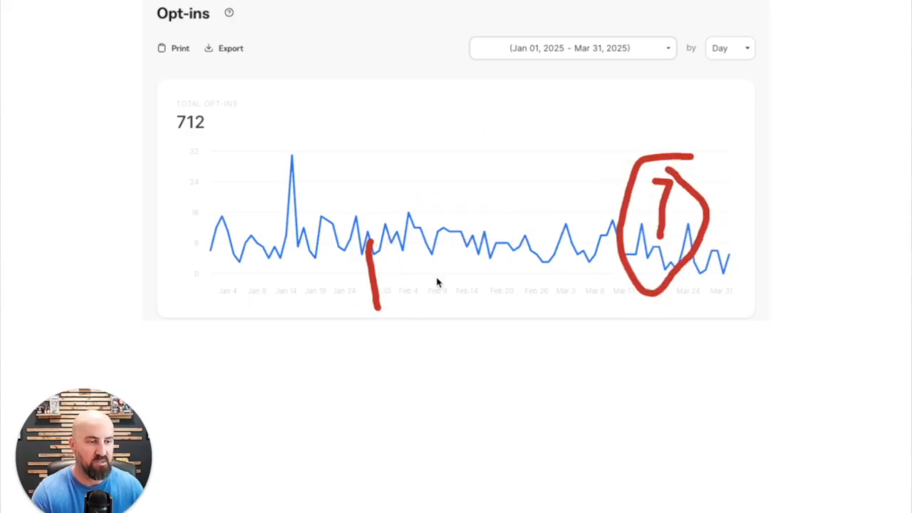
mouse_move(430, 260)
left_mouse_down()
mouse_move(401, 283)
mouse_move(452, 271)
mouse_move(471, 297)
left_mouse_up()
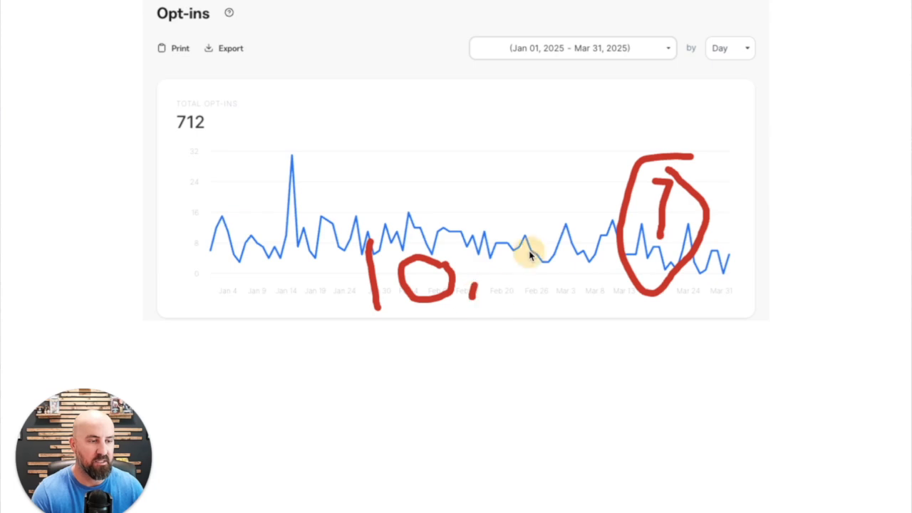
mouse_move(528, 248)
left_mouse_down()
mouse_move(494, 252)
mouse_move(501, 279)
mouse_move(492, 285)
left_mouse_up()
mouse_move(567, 250)
left_mouse_down()
mouse_move(560, 292)
mouse_move(580, 252)
mouse_move(592, 294)
mouse_move(563, 262)
left_mouse_up()
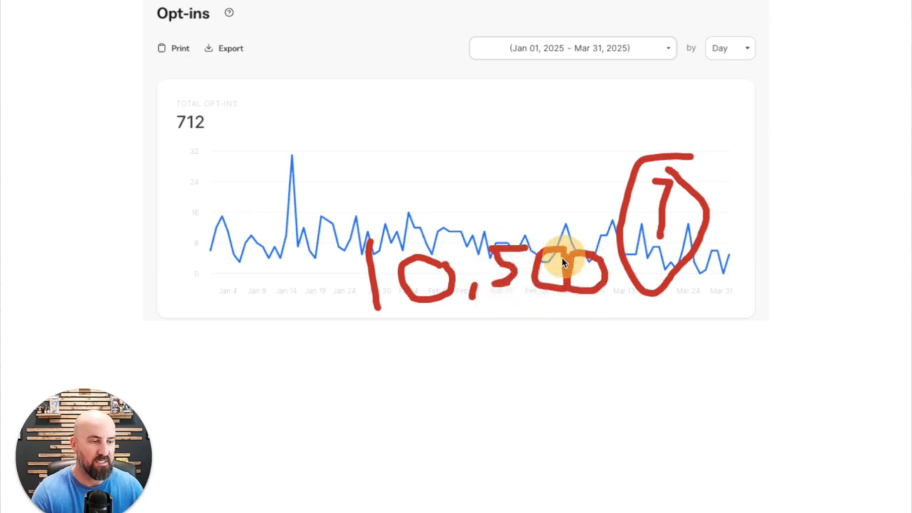
mouse_move(355, 214)
left_mouse_down()
mouse_move(344, 210)
mouse_move(335, 235)
mouse_move(369, 231)
left_mouse_up()
mouse_move(369, 231)
left_mouse_down()
mouse_move(346, 239)
mouse_move(346, 251)
left_mouse_up()
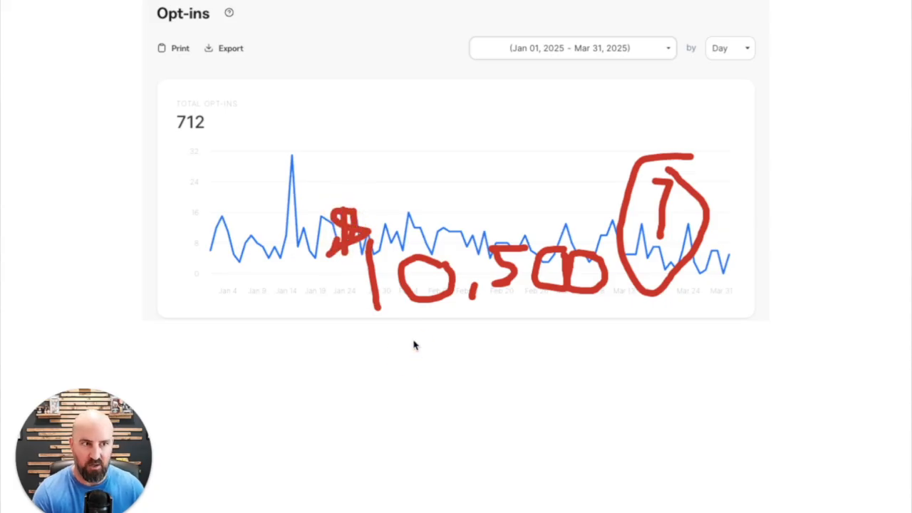
key("Escape")
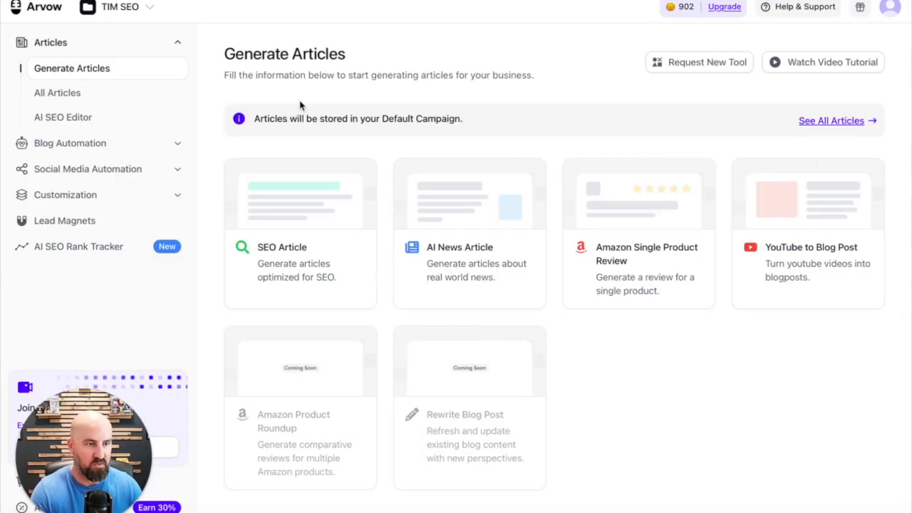
Start a new SEO article in Arvow
left_click(321, 190)
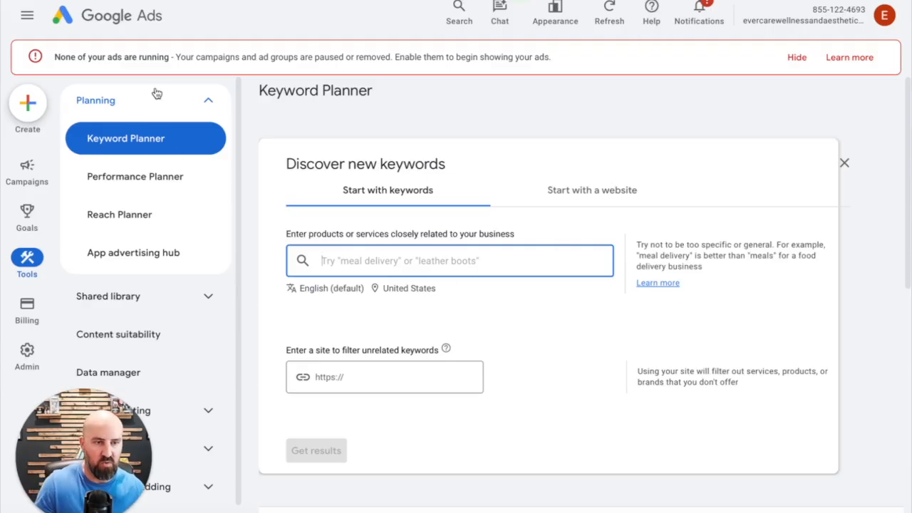
Switch to Google Ads Keyword Planner and get keyword ideas for "realtor"
left_click(573, 197)
left_click(391, 205)
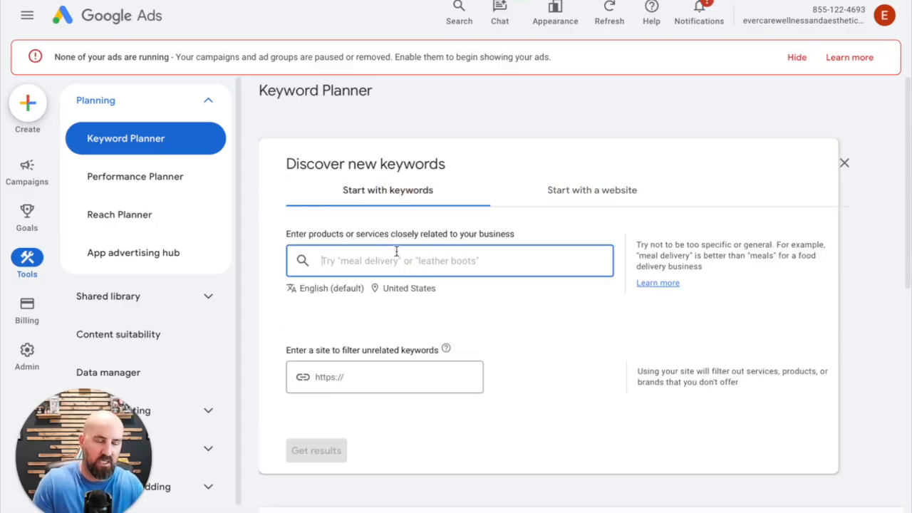
type("realot")
key("BackSpace")
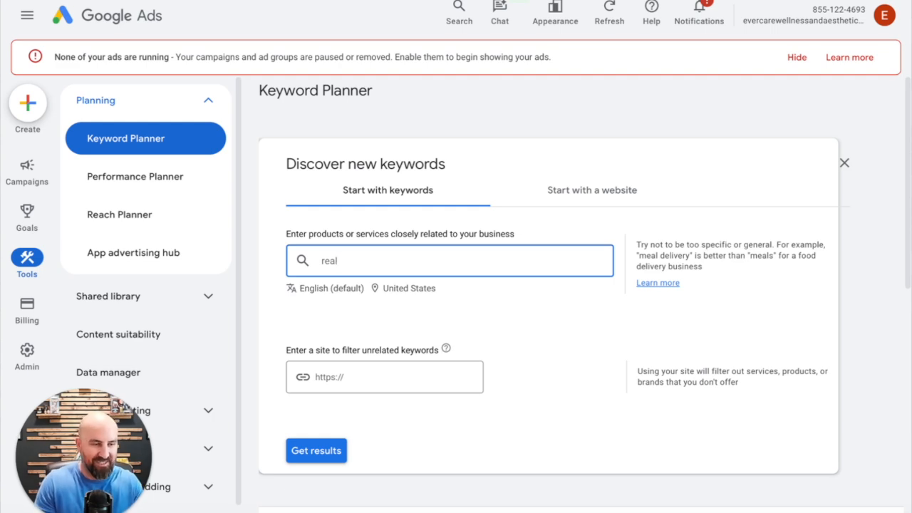
key("Return")
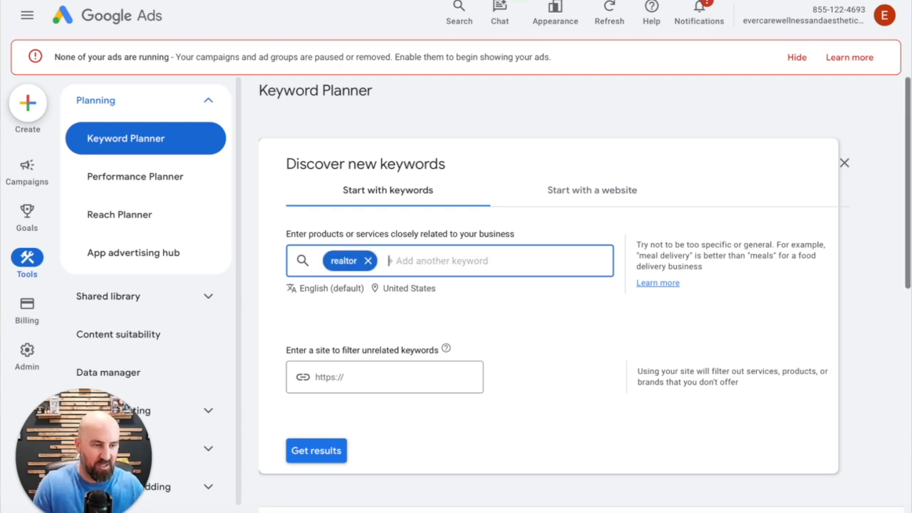
left_click(320, 454)
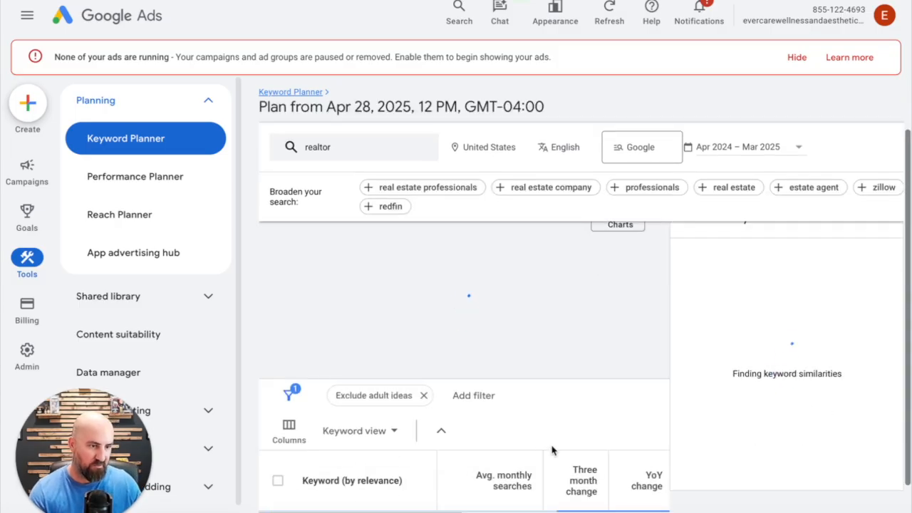
Examine the realtor keyword ideas and compare their average monthly searches
scroll(552, 452, "up", 2)
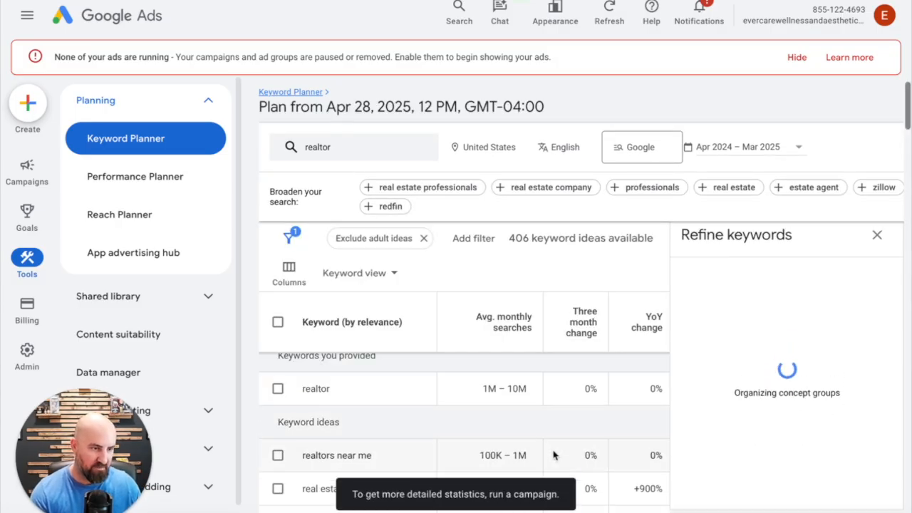
scroll(580, 392, "down", 2)
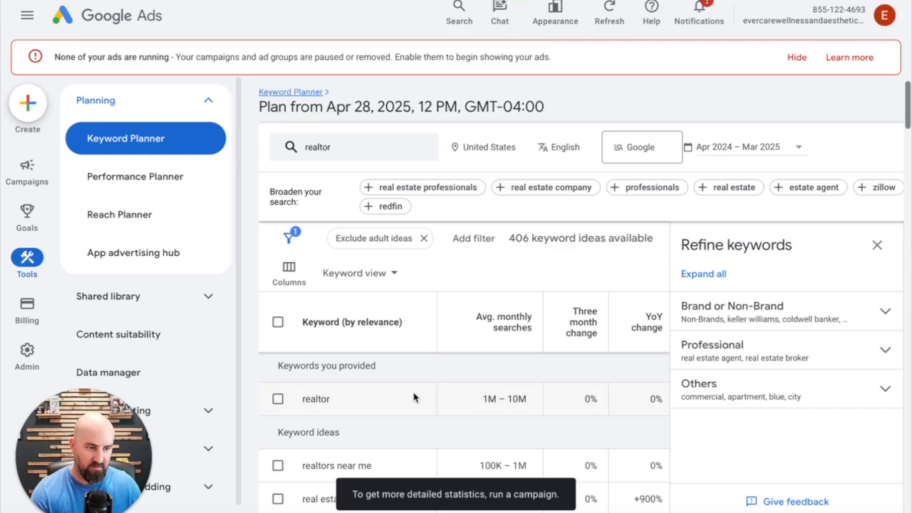
scroll(504, 413, "down", 3)
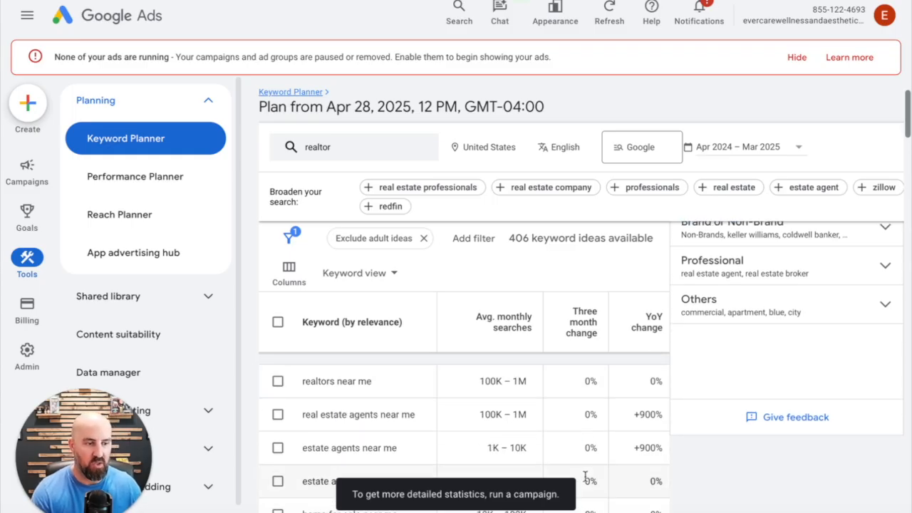
scroll(488, 325, "down", 2)
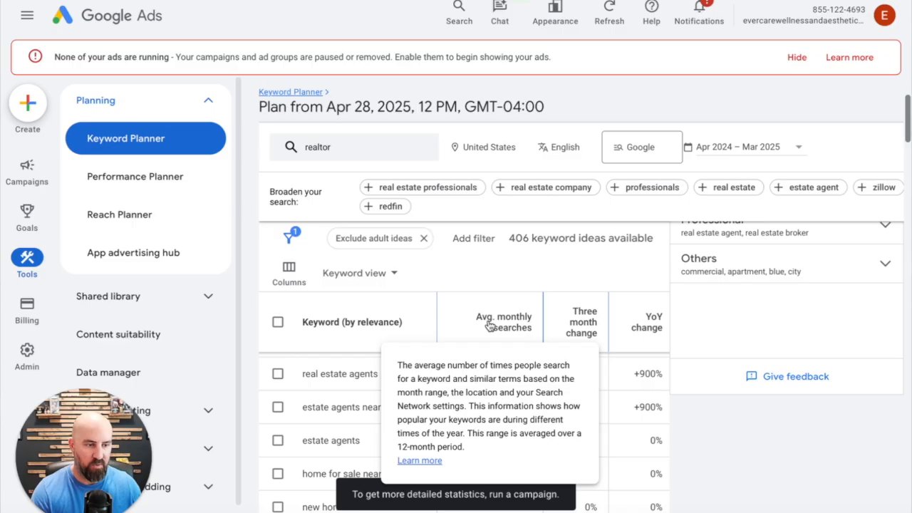
scroll(430, 419, "up", 1)
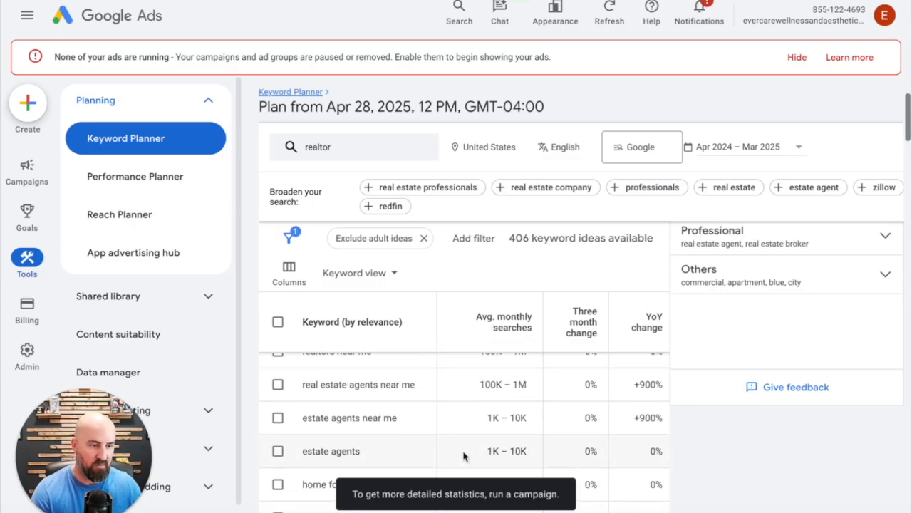
scroll(445, 442, "up", 1)
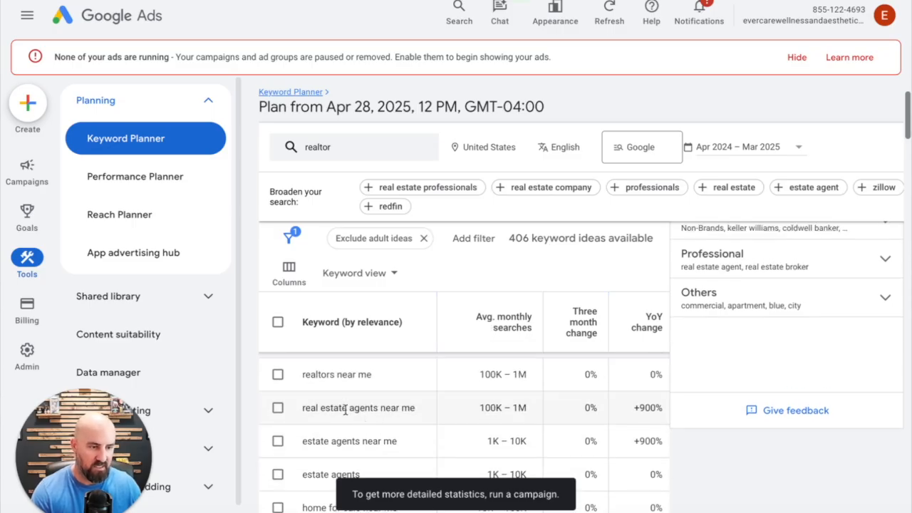
scroll(356, 420, "down", 2)
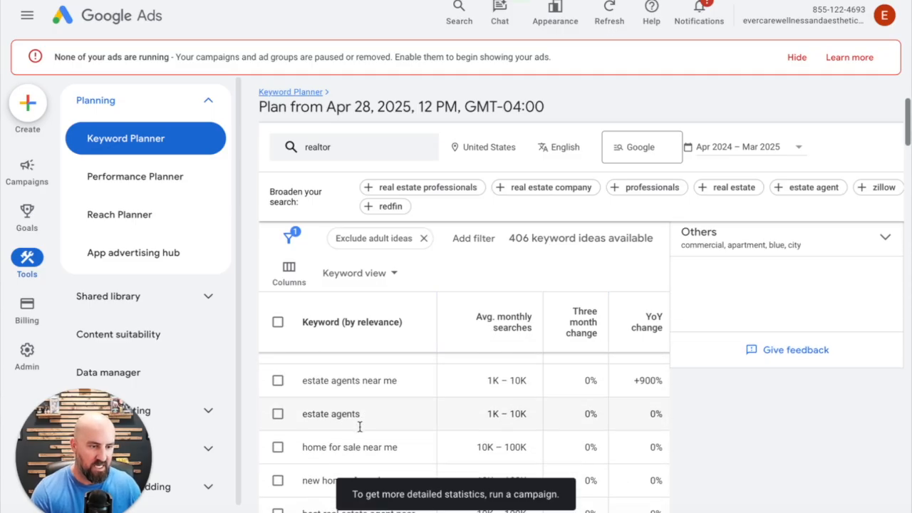
scroll(364, 428, "down", 4)
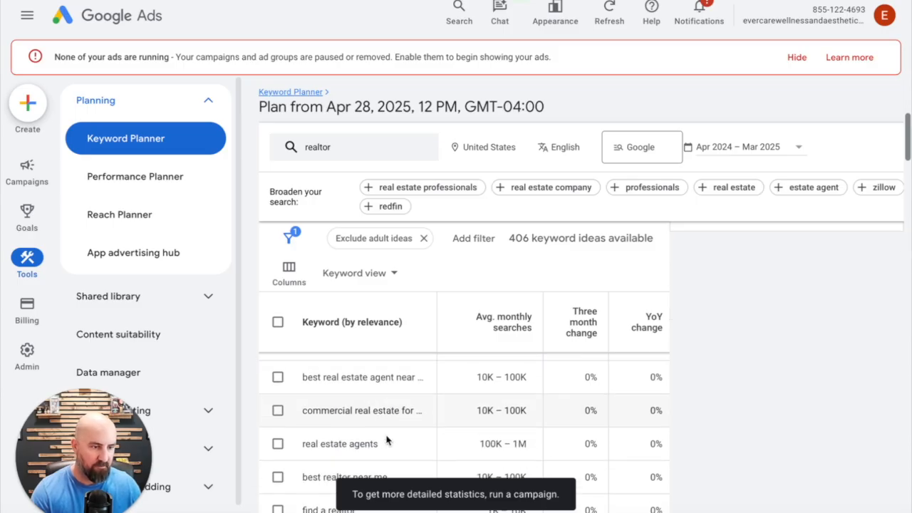
scroll(381, 431, "down", 3)
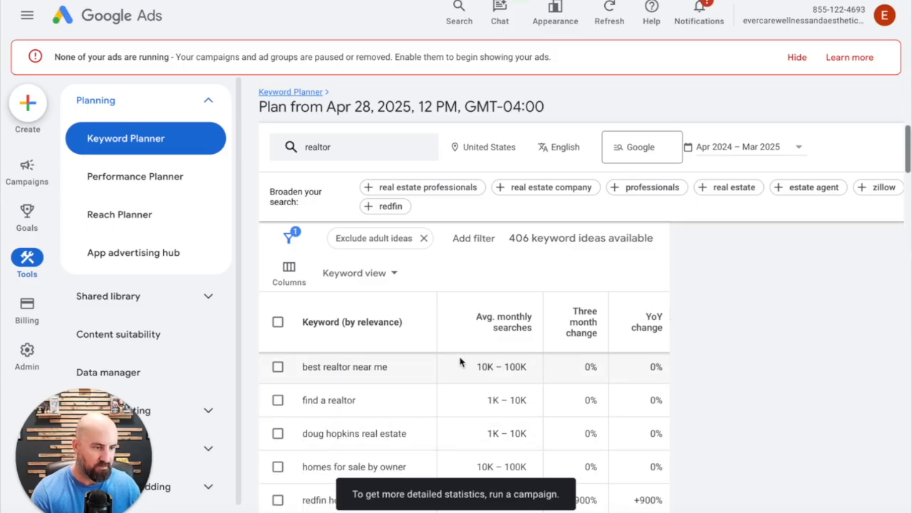
scroll(459, 363, "down", 2)
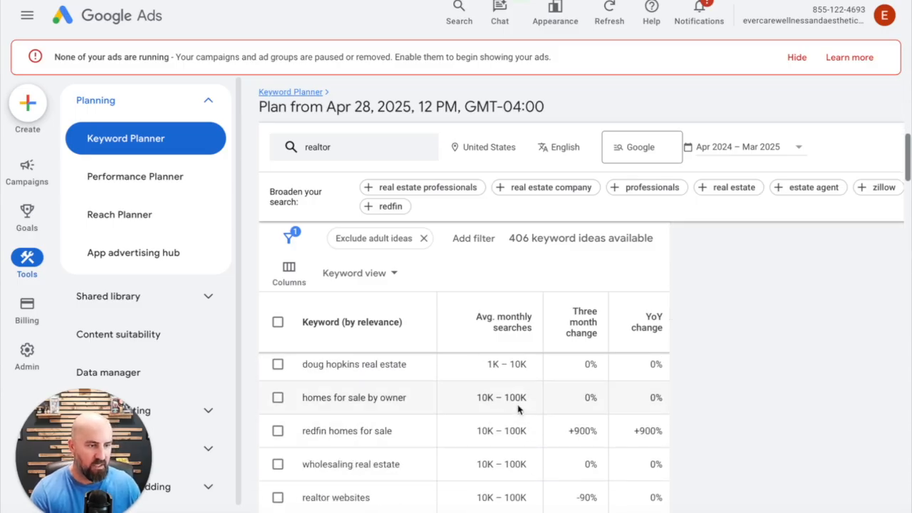
scroll(518, 409, "down", 2)
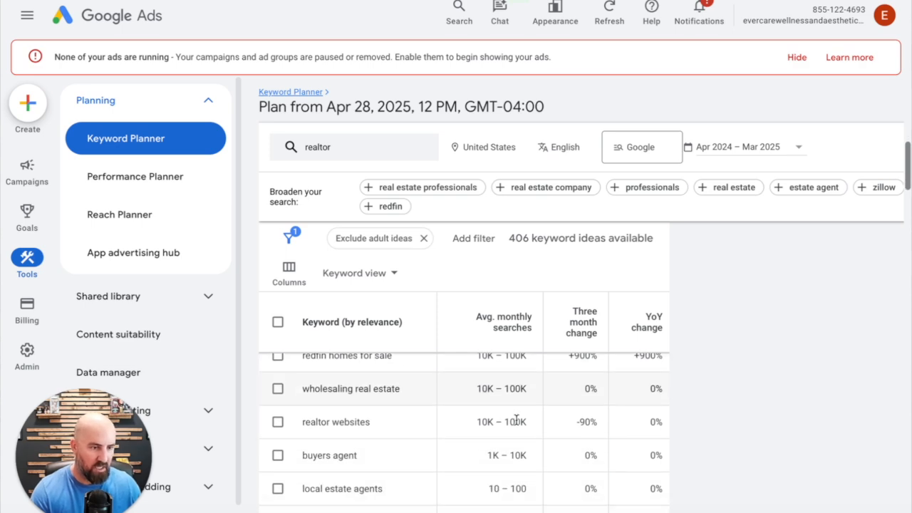
scroll(452, 482, "down", 2)
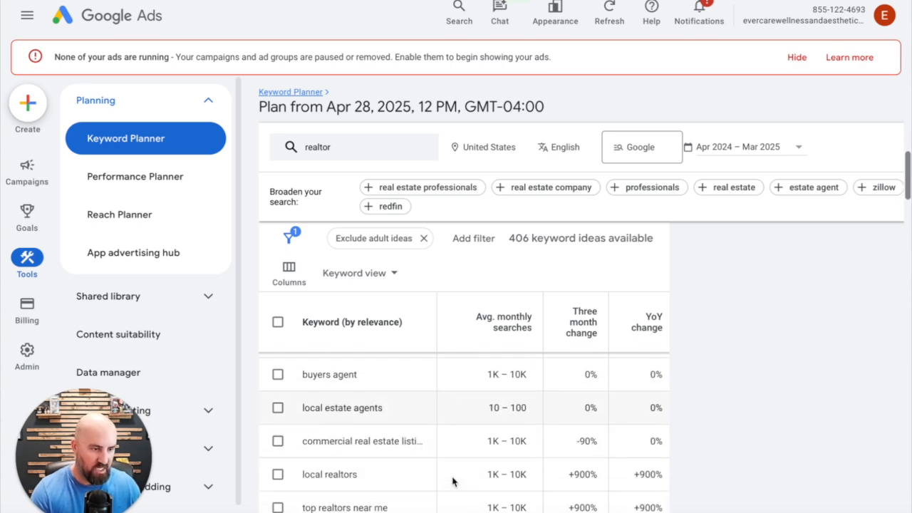
scroll(485, 461, "down", 3)
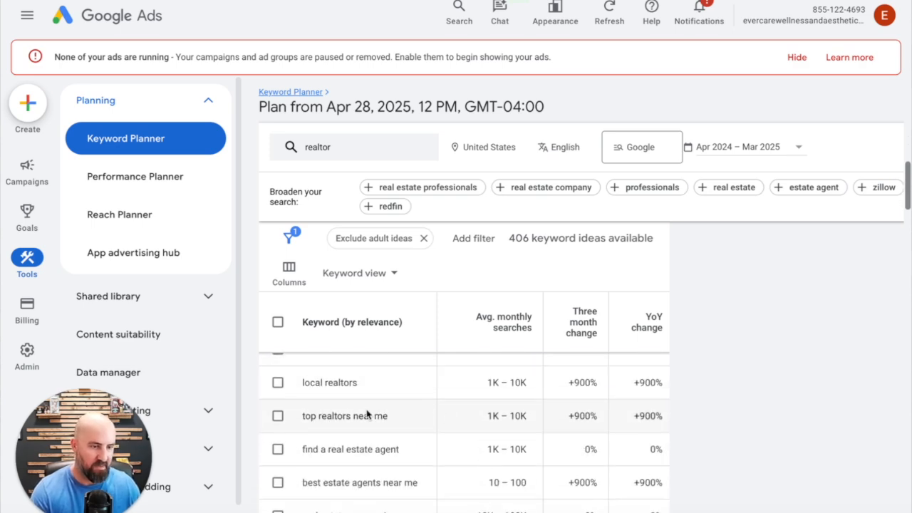
scroll(462, 436, "up", 5)
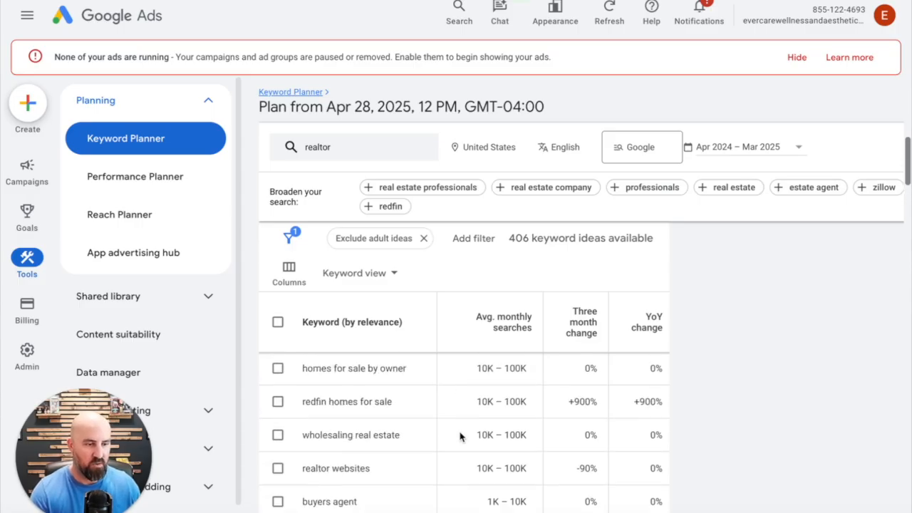
scroll(459, 436, "up", 5)
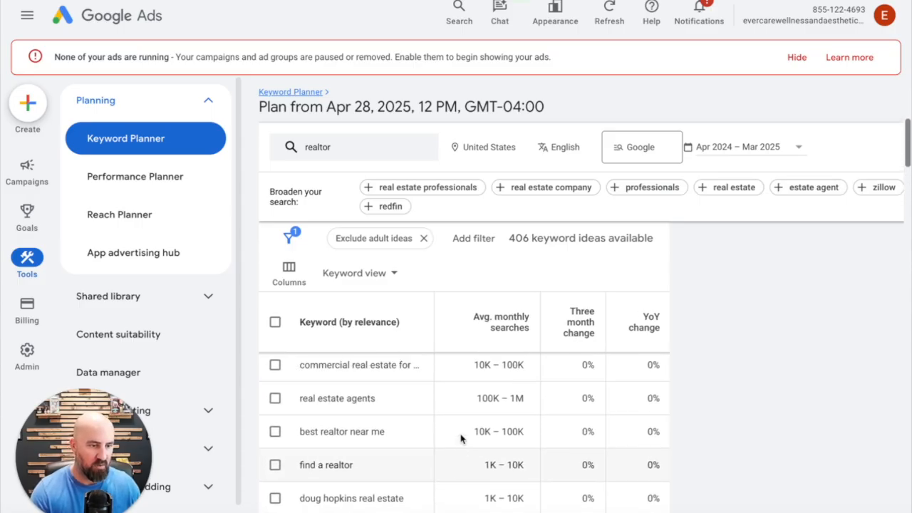
scroll(459, 438, "up", 2)
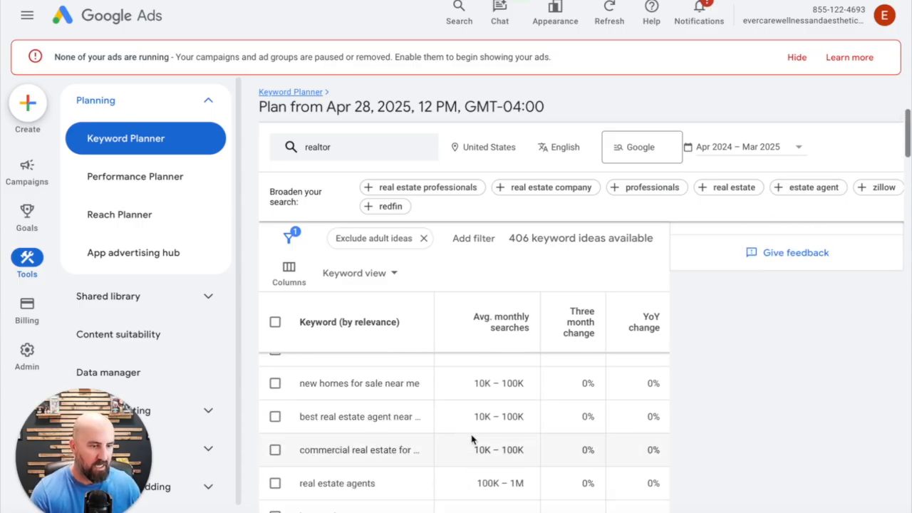
scroll(471, 439, "down", 2)
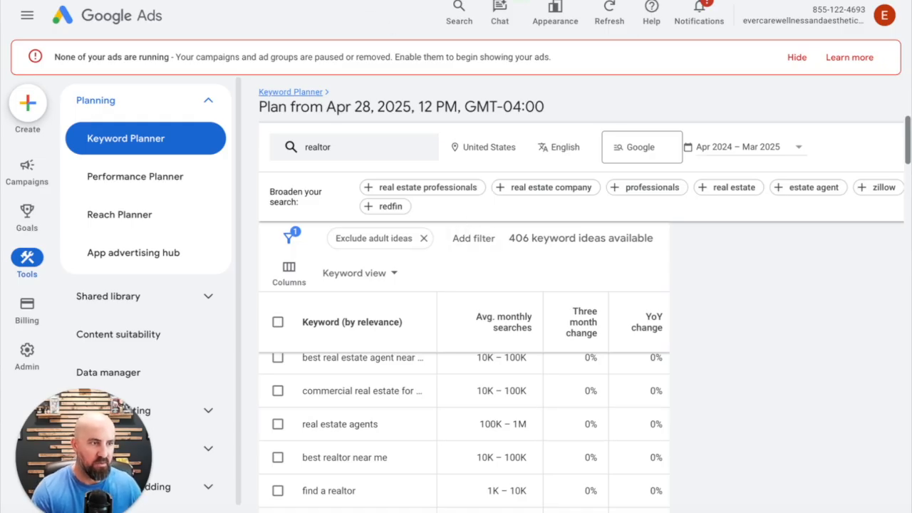
Switch back to Arvow and enter "realtor near me" as the SEO keyword for the article
left_click(659, 1)
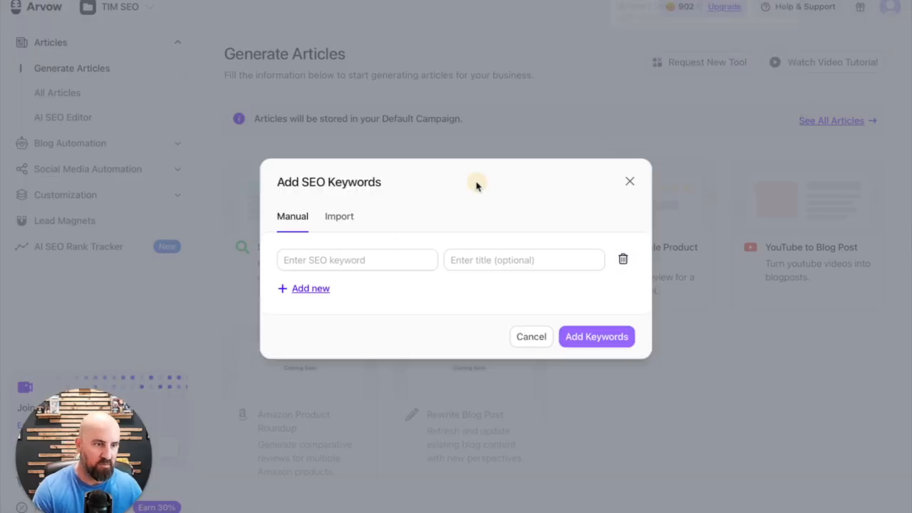
left_click(341, 261)
type("real")
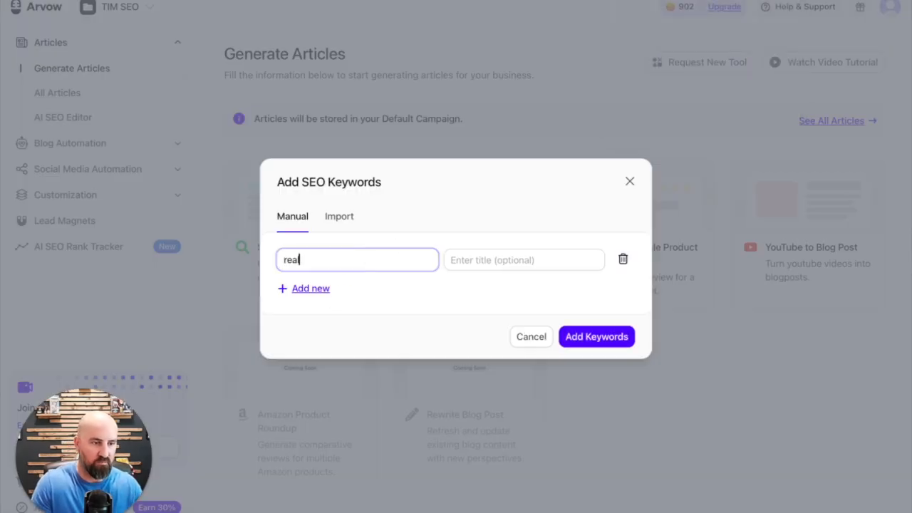
type("me")
key("Tab")
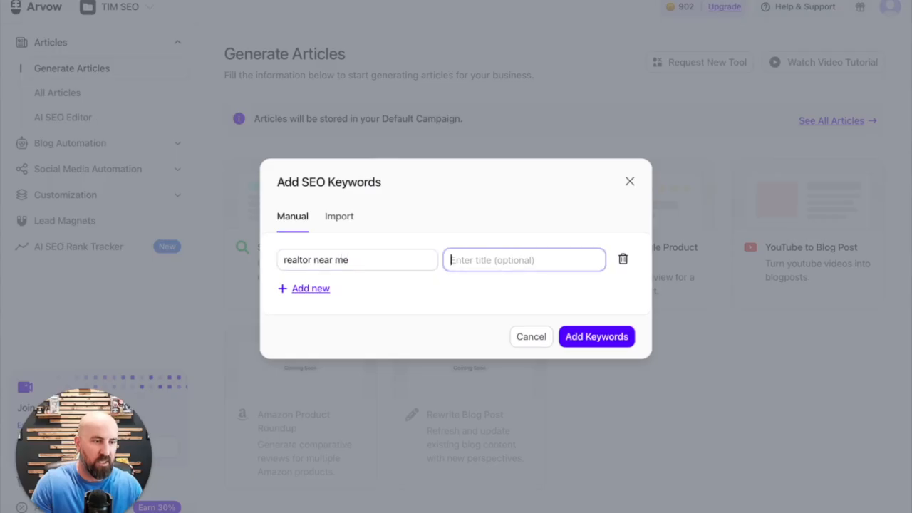
Enter "The Top 5 Things To Look For When Buying A New Home" as the title for the keyword
type("The Top ")
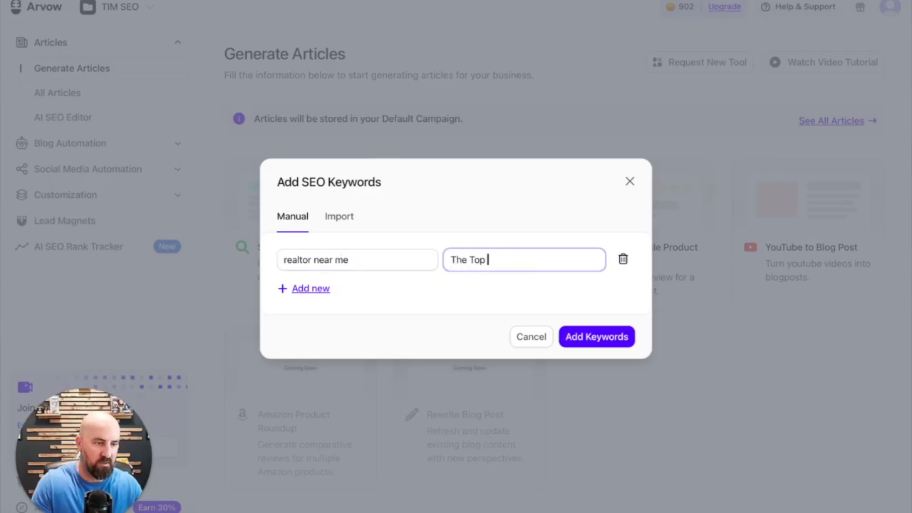
type("5 Things ")
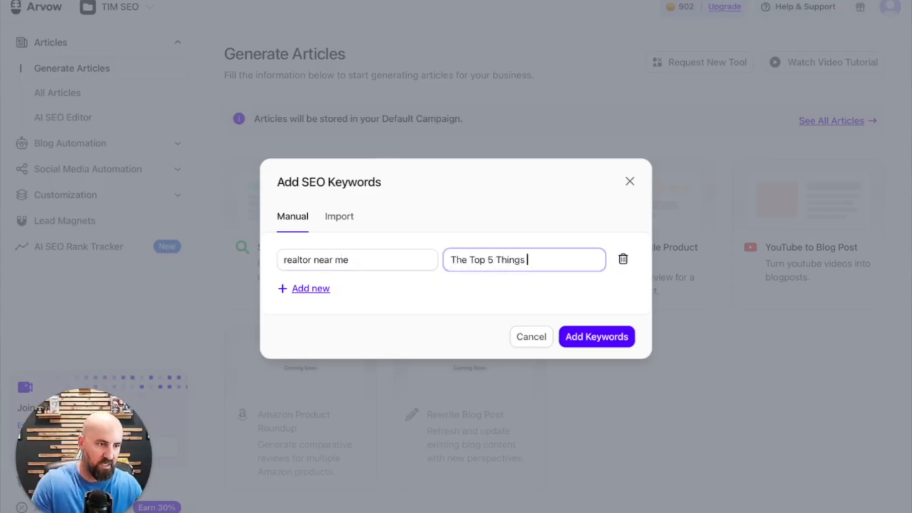
type("To Look fo")
key("BackSpace")
key("BackSpace")
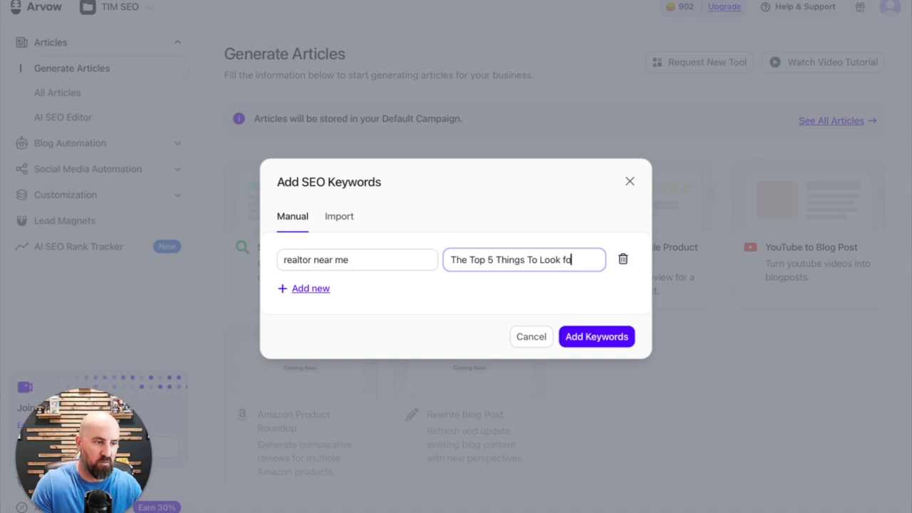
type("For When Bu")
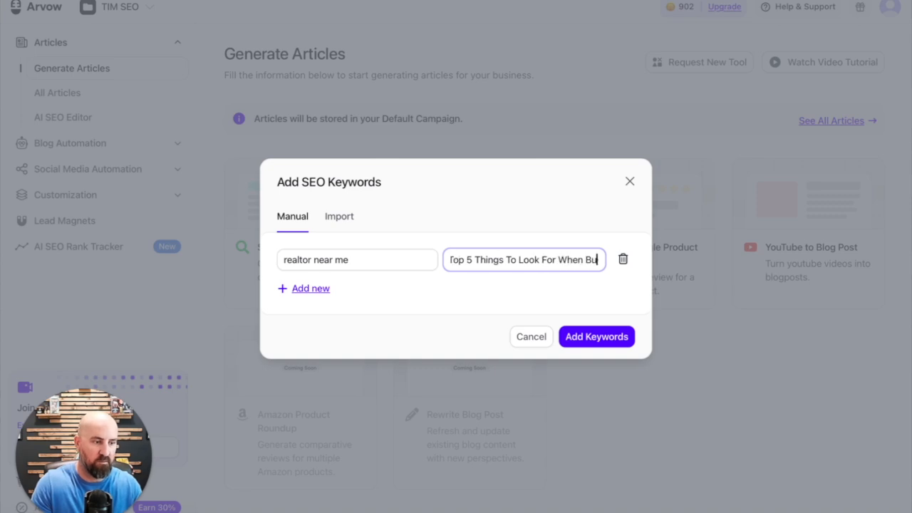
type("ying A")
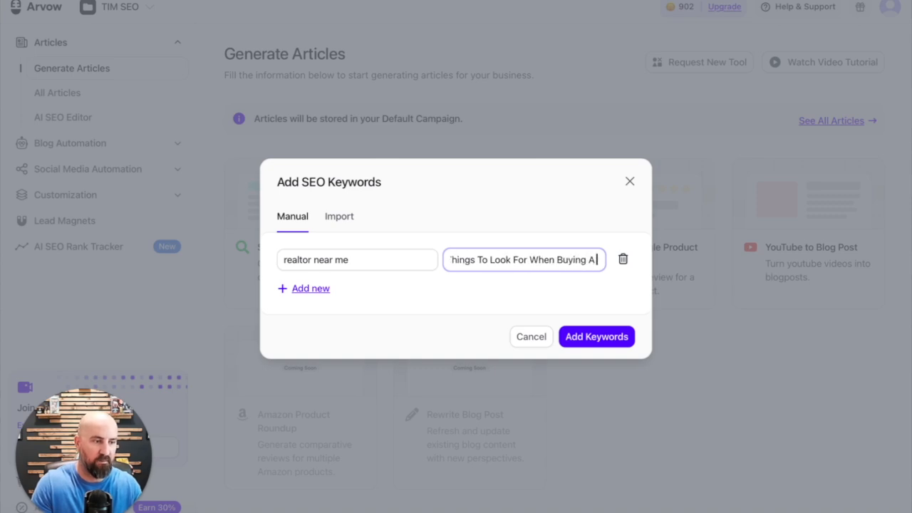
type(" New Home")
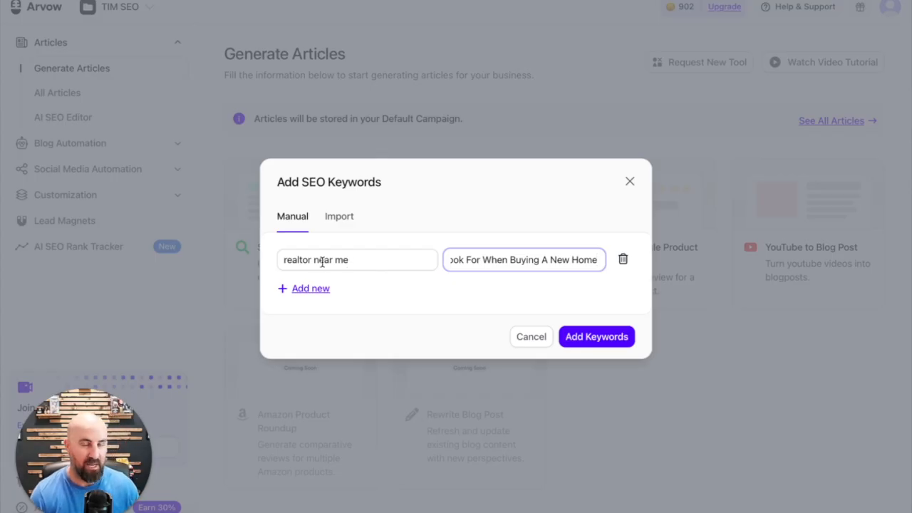
Change the SEO keyword to "realtor near Miami" and add it to the campaign
left_click(365, 259)
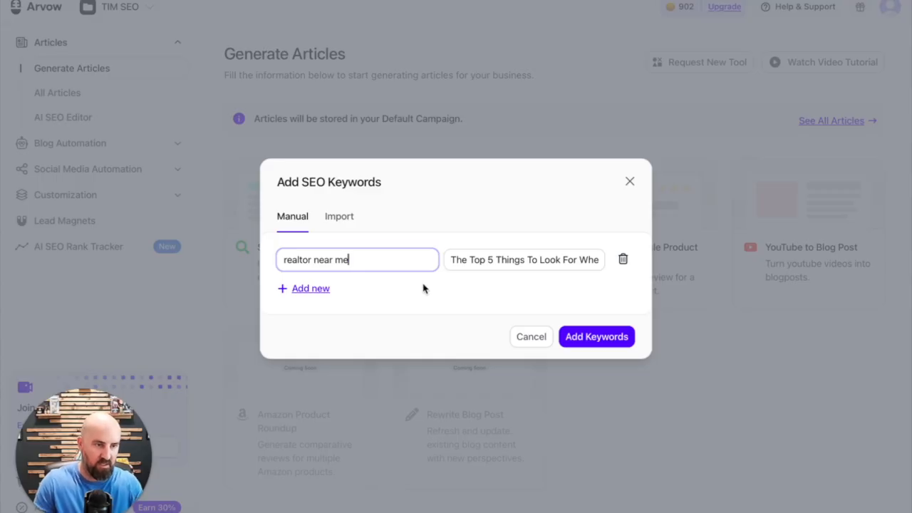
key("BackSpace")
key("BackSpace")
type("Miami")
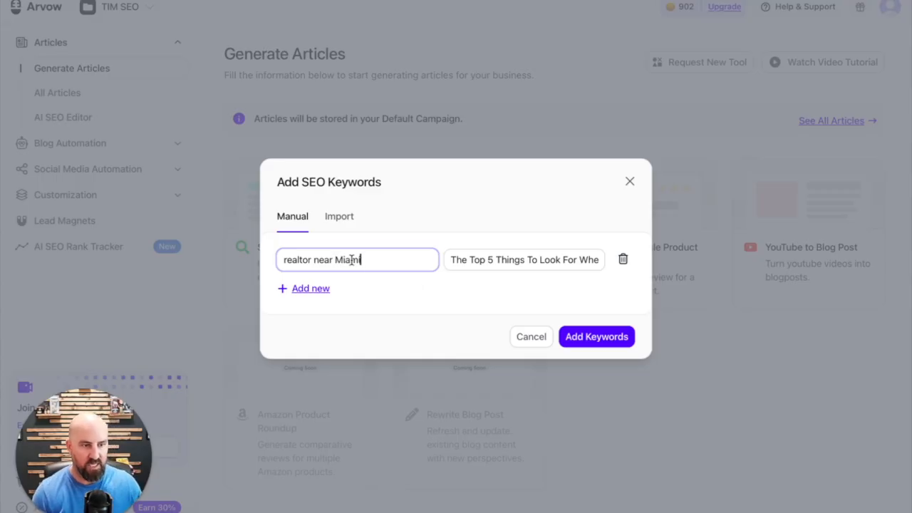
left_click(575, 336)
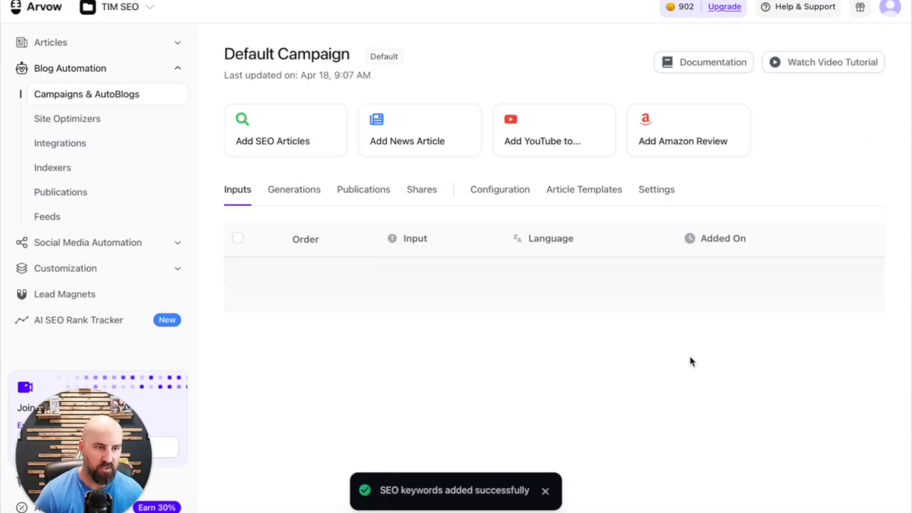
Open the "realtor near Miami" article details for editing and review the content, knowledge, formatting, structure, internal linking and external linking settings
scroll(576, 322, "down", 2)
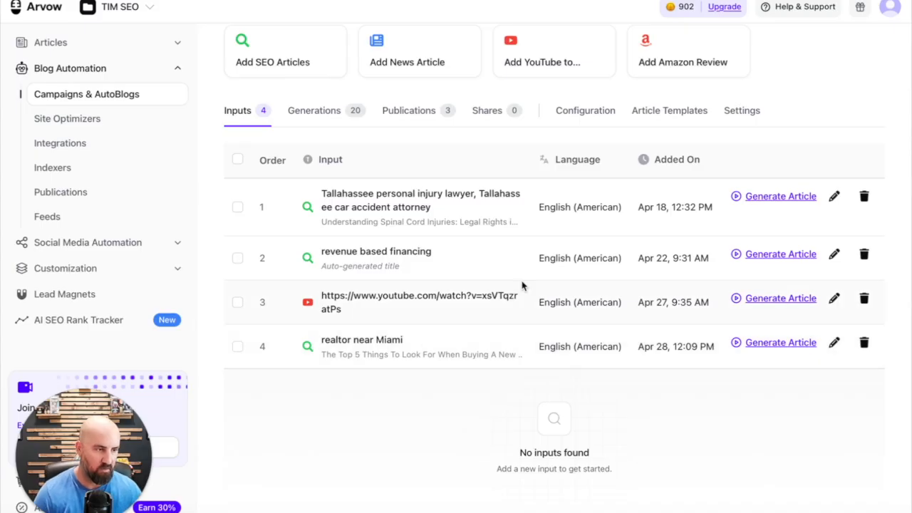
scroll(722, 345, "up", 2)
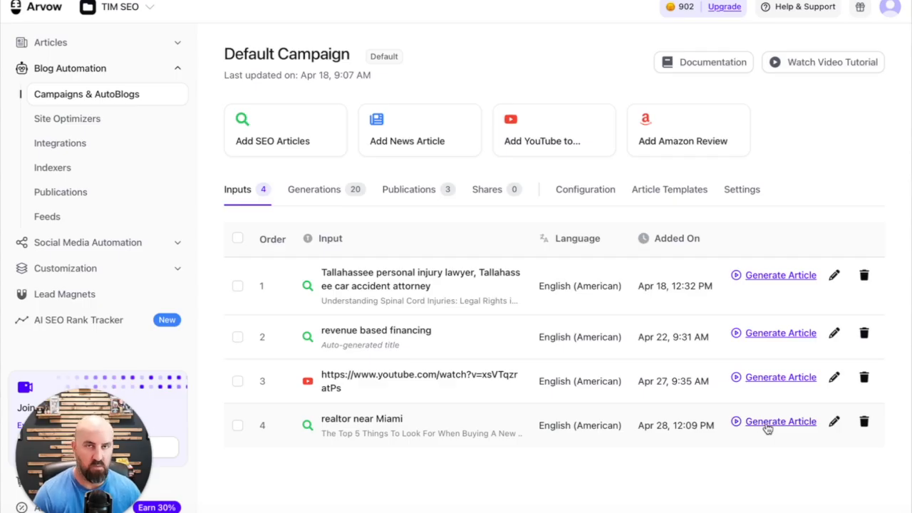
left_click(832, 423)
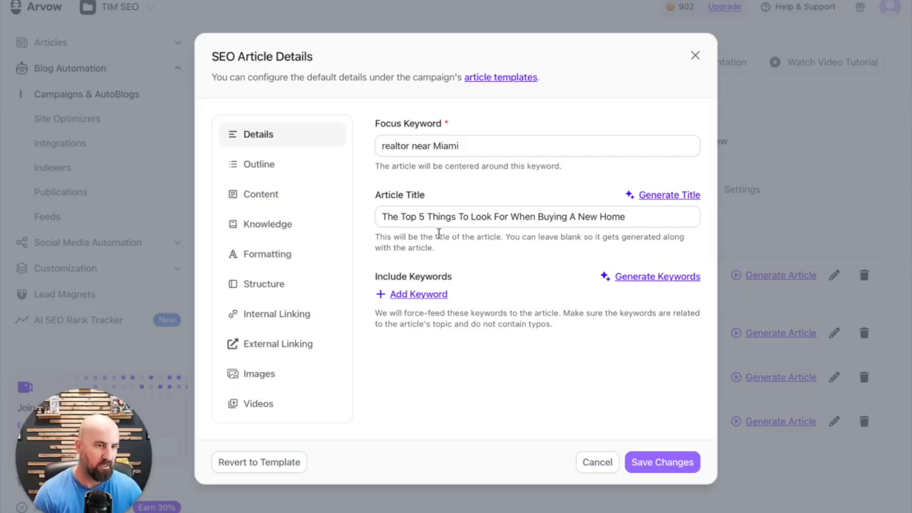
left_click(281, 200)
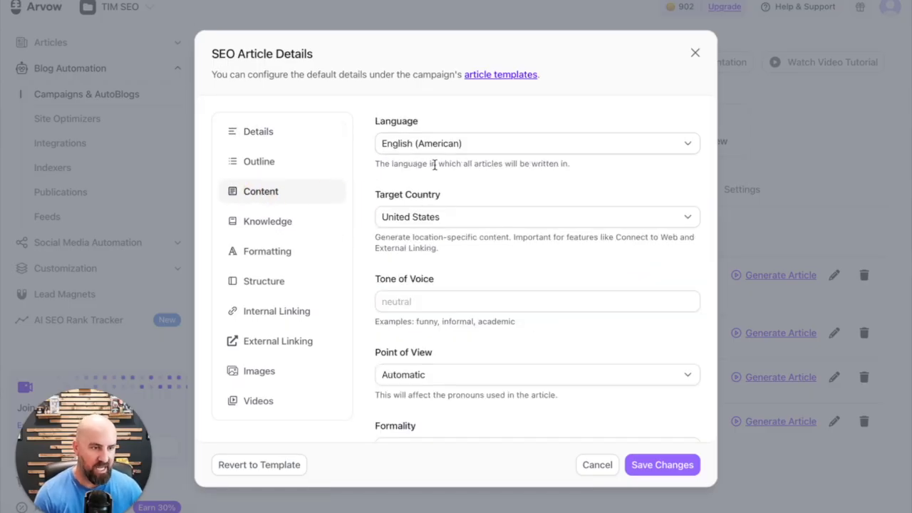
scroll(508, 234, "down", 1)
scroll(483, 247, "down", 1)
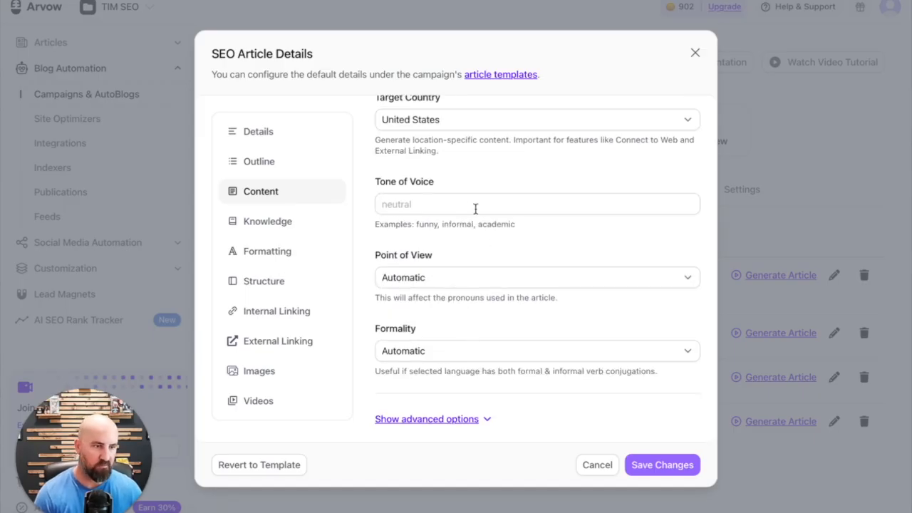
left_click(300, 224)
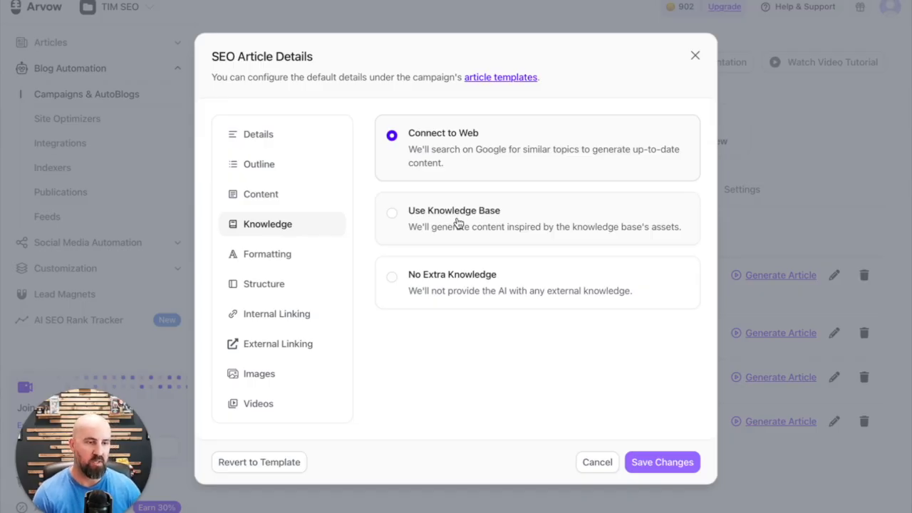
left_click(229, 256)
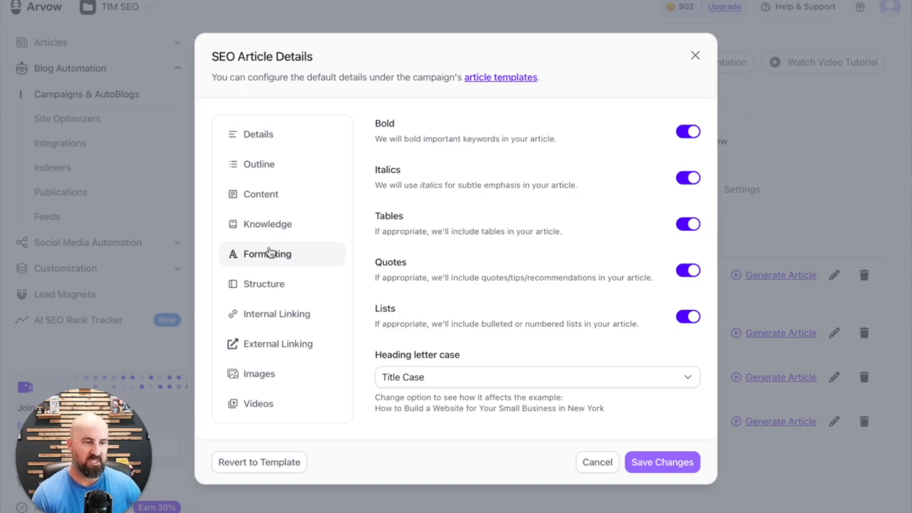
left_click(256, 284)
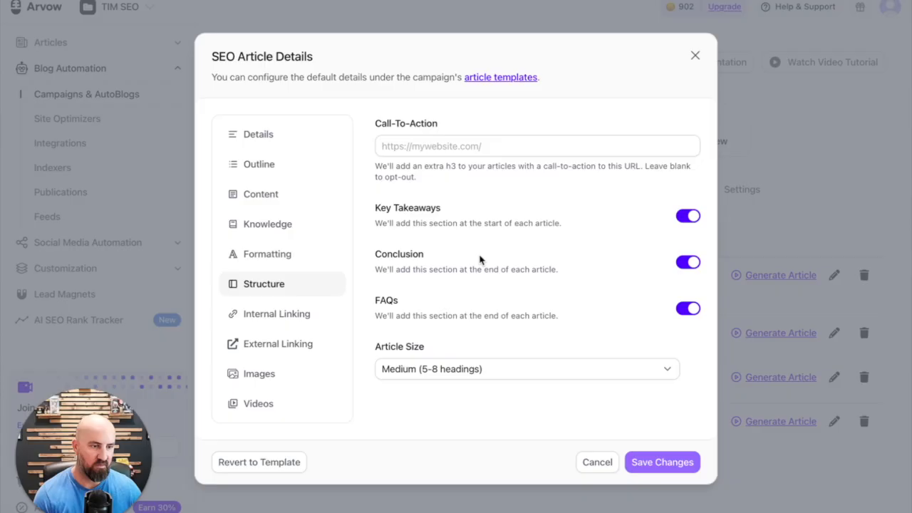
left_click(302, 315)
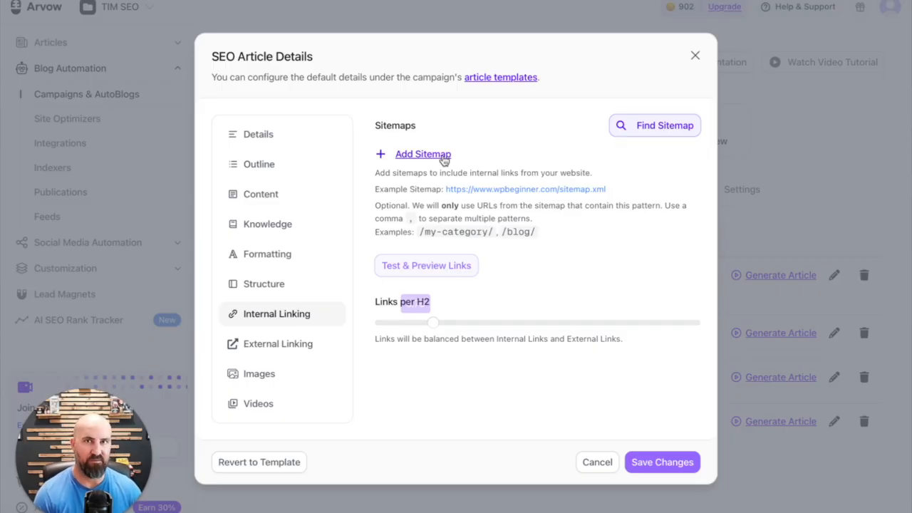
left_click(293, 349)
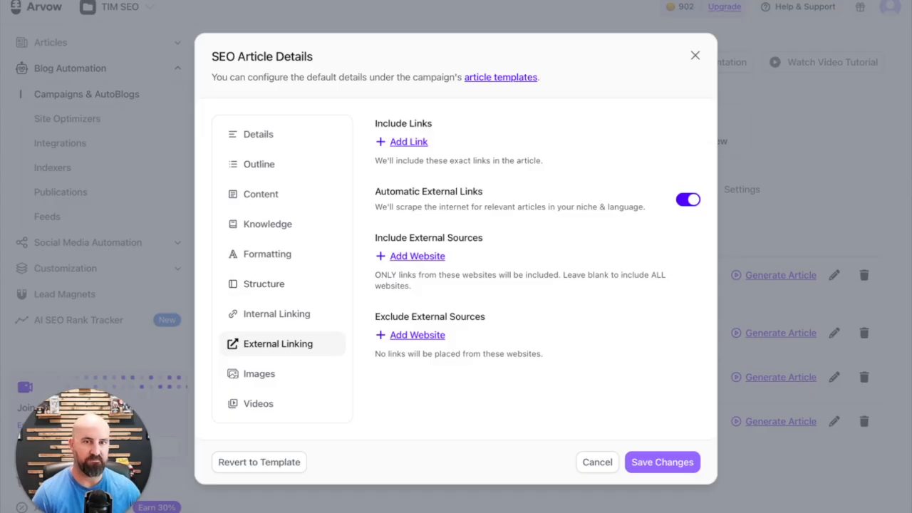
Review the article's image settings, including the available image providers, number of in-article images, image size and custom styling
left_click(260, 375)
left_click(507, 196)
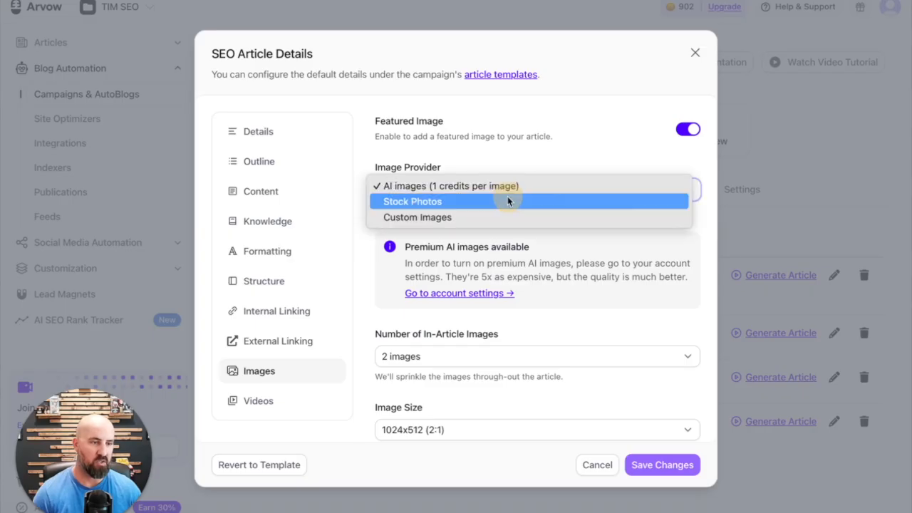
left_click(508, 149)
scroll(509, 147, "down", 1)
scroll(494, 206, "down", 2)
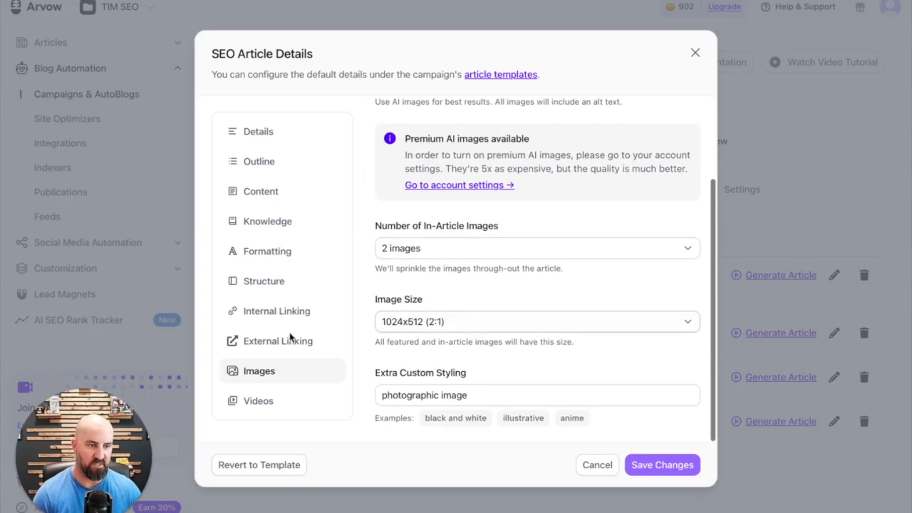
Turn on automated YouTube videos for the article and save the article details
left_click(254, 404)
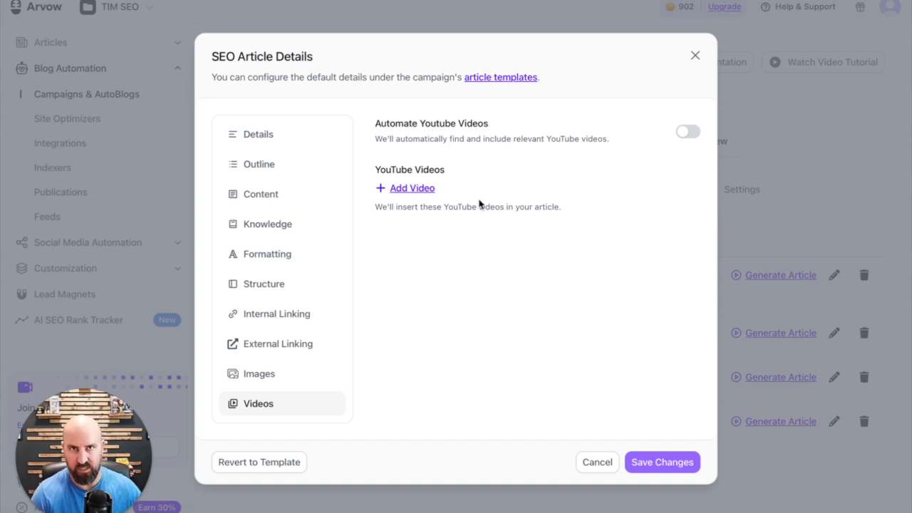
left_click(691, 131)
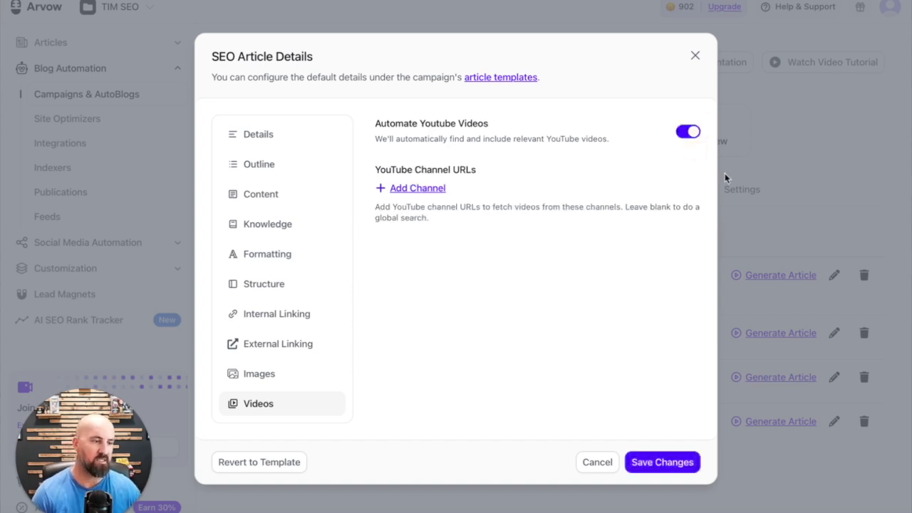
left_click(656, 464)
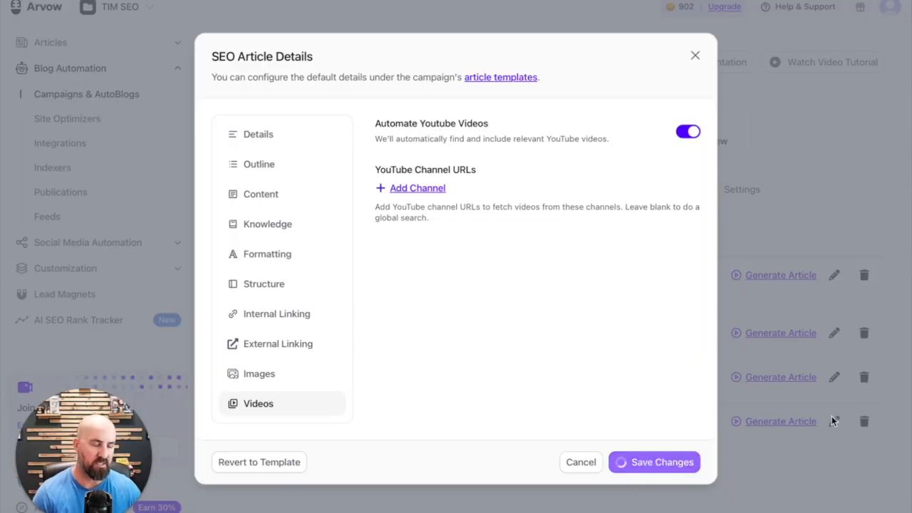
left_click(693, 55)
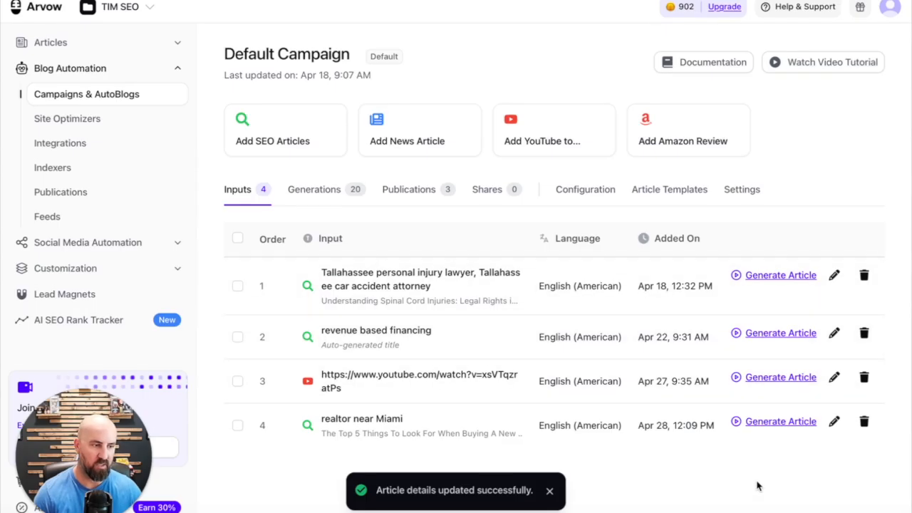
Generate the "realtor near Miami" article and open the finished article for viewing
left_click(773, 423)
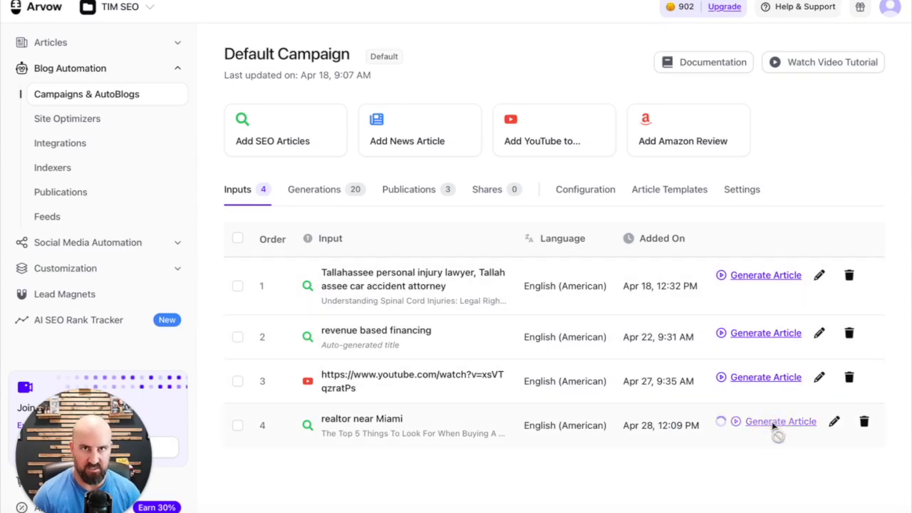
left_click(341, 275)
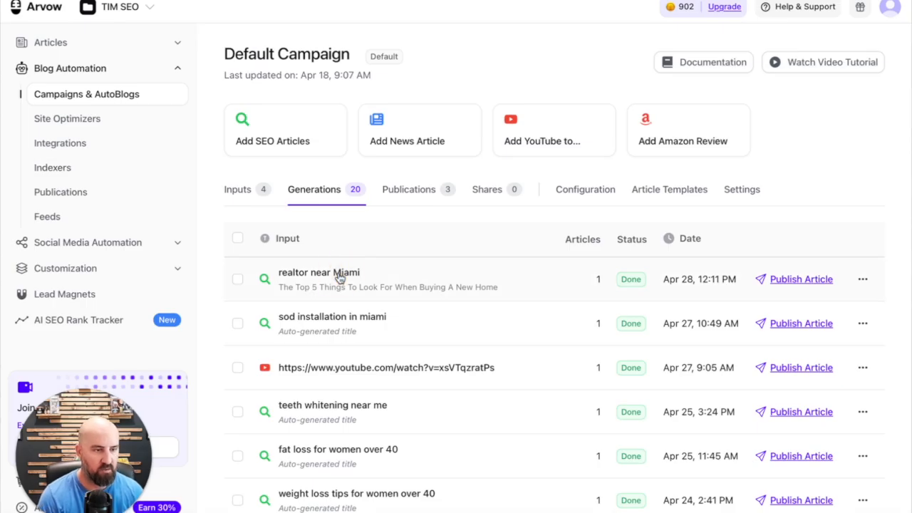
left_click(335, 275)
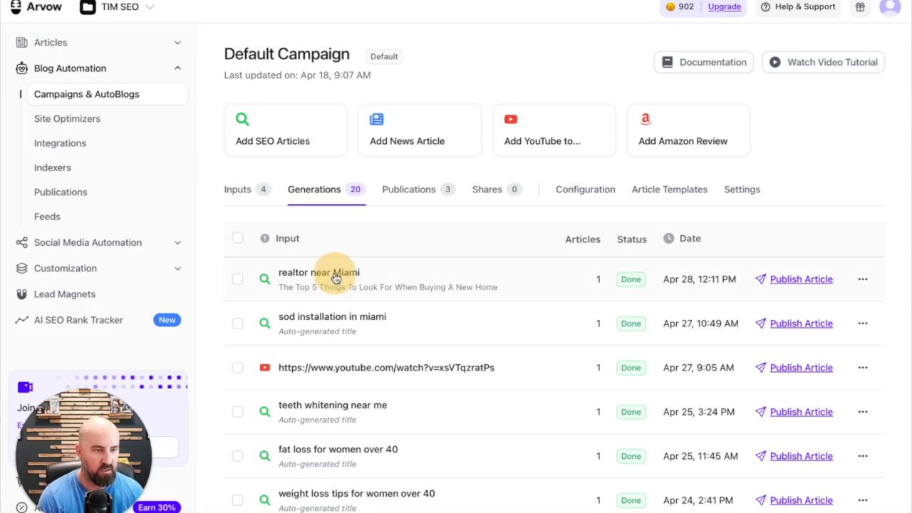
left_click(424, 285)
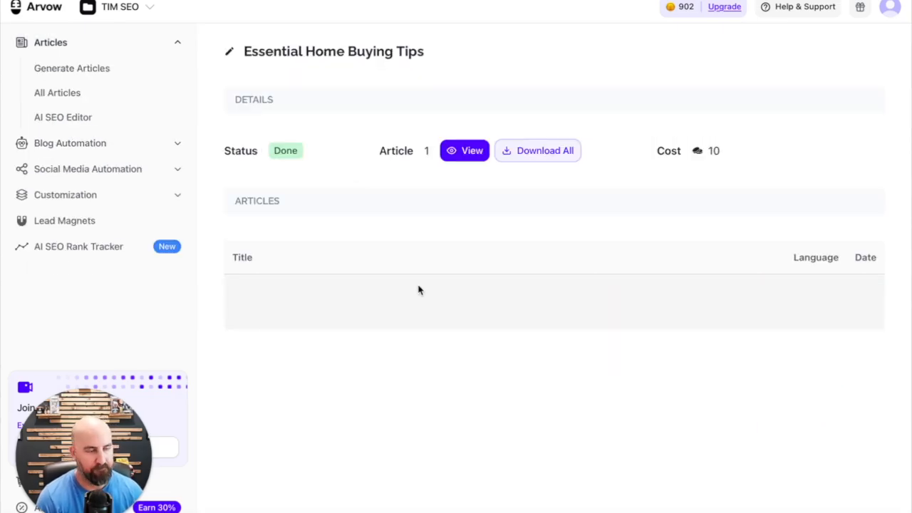
left_click(463, 152)
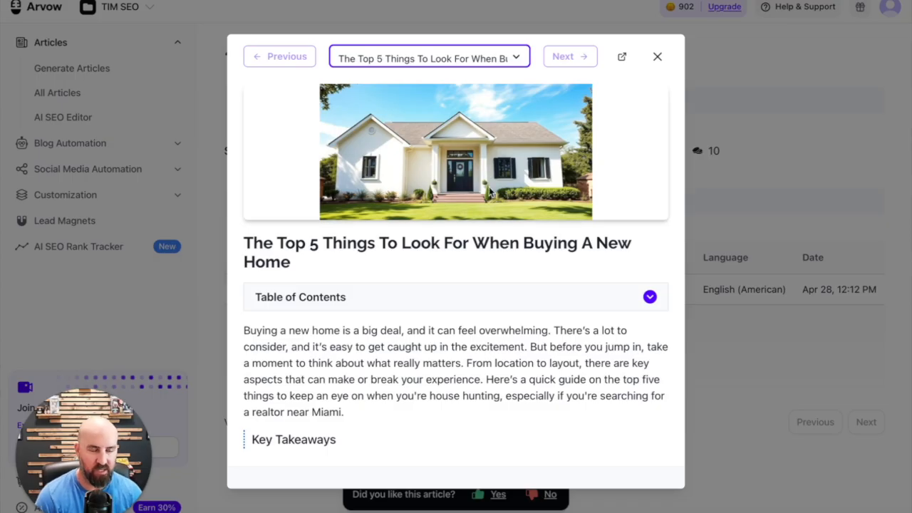
Review the finished article's introduction, key takeaways, location section, embedded YouTube video and site section image
scroll(492, 210, "down", 1)
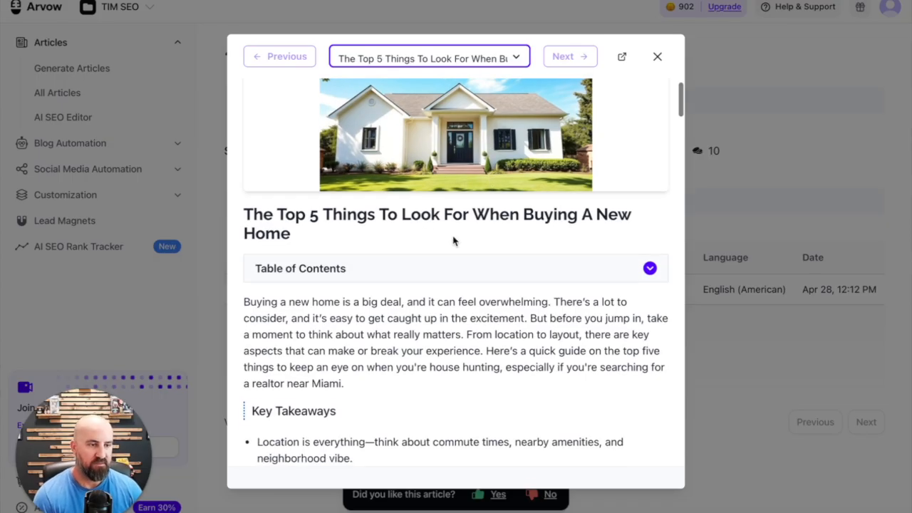
scroll(453, 241, "down", 3)
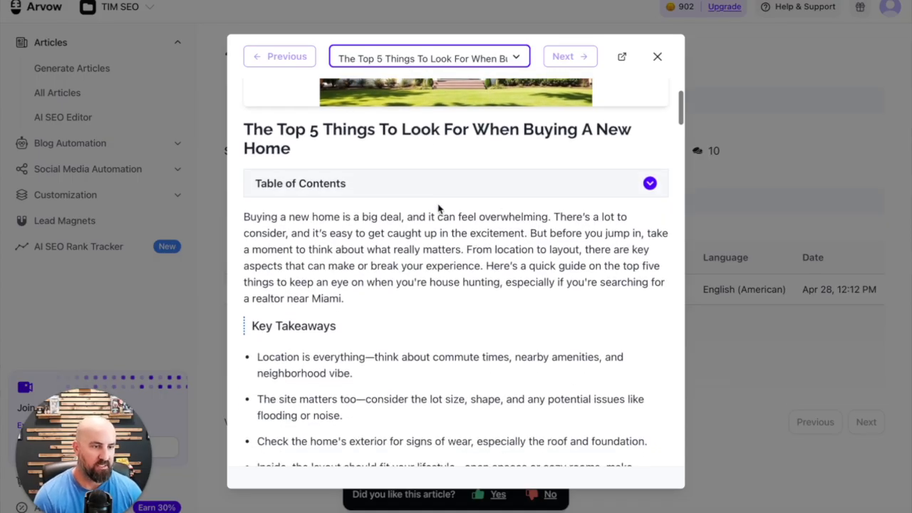
scroll(456, 217, "down", 3)
scroll(388, 262, "down", 12)
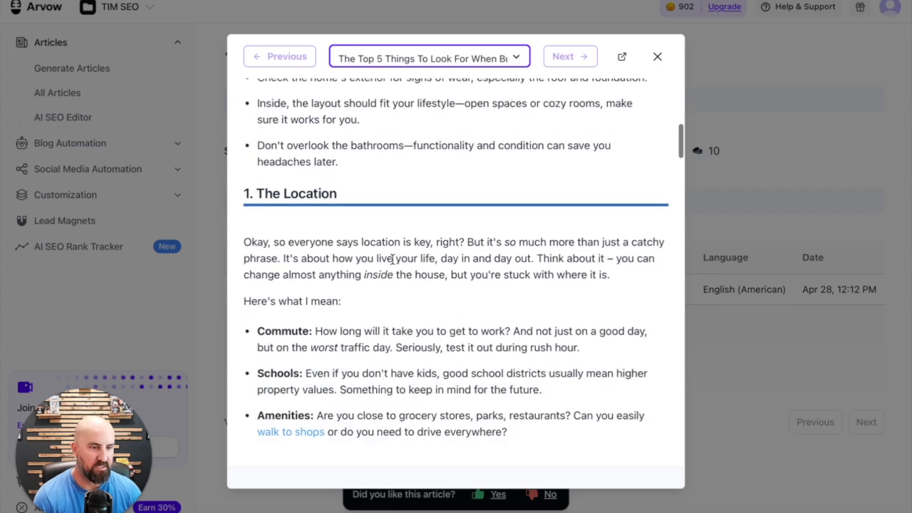
scroll(332, 232, "down", 13)
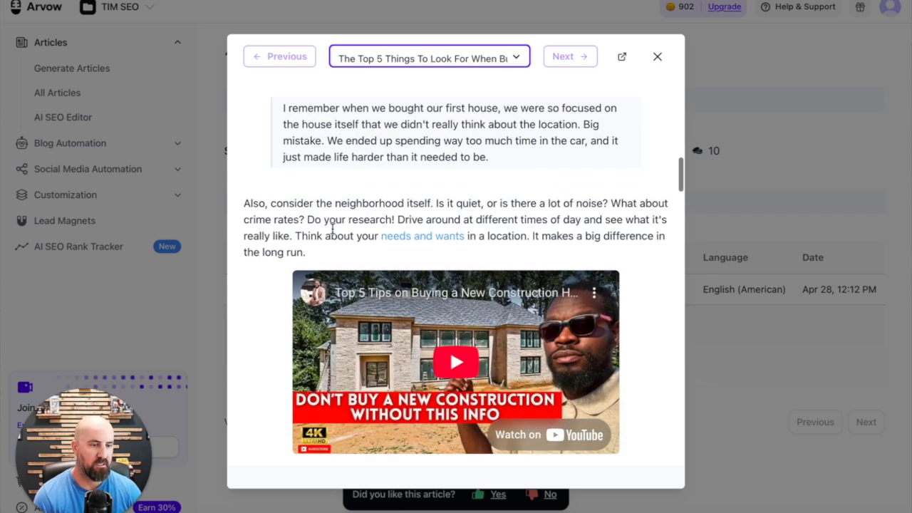
scroll(331, 227, "down", 4)
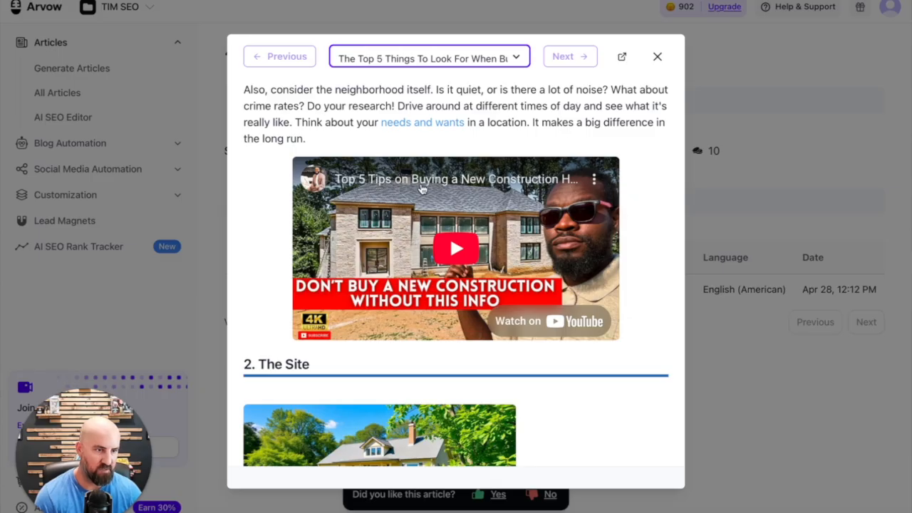
scroll(553, 196, "down", 1)
scroll(552, 196, "down", 5)
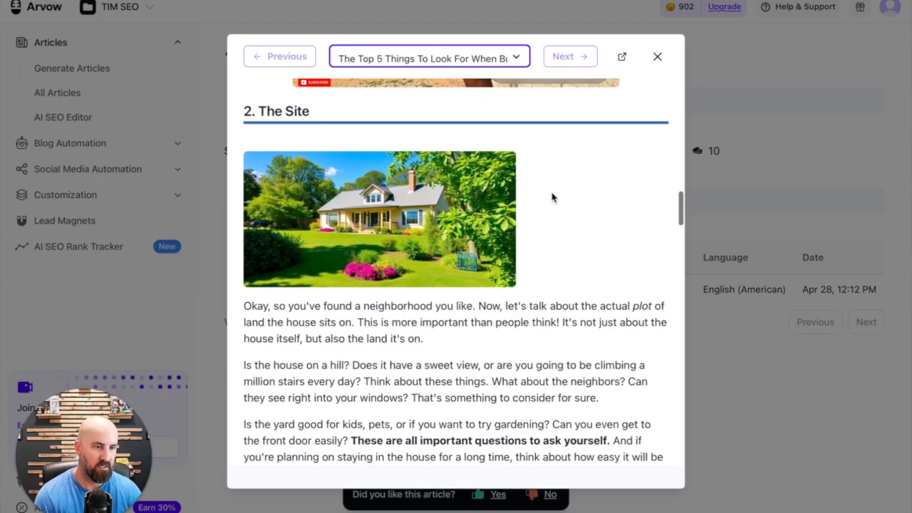
scroll(523, 197, "up", 1)
scroll(519, 202, "up", 1)
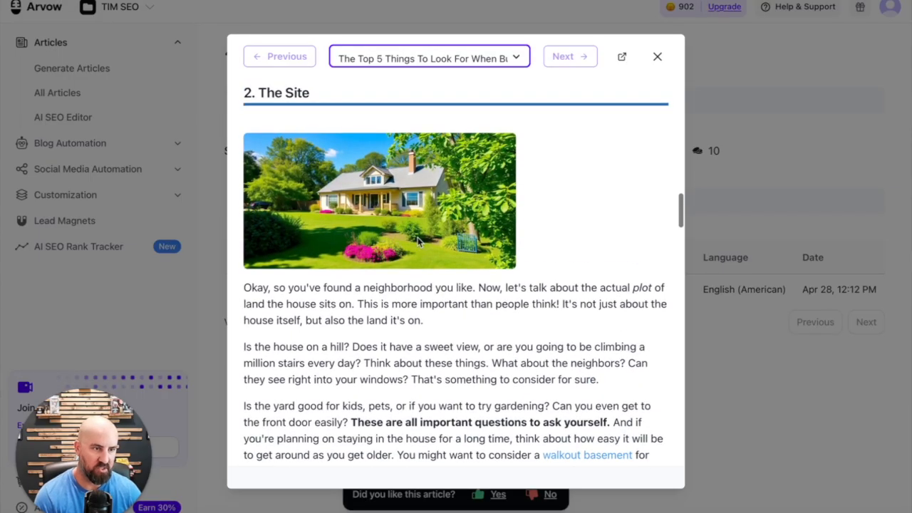
Review the remaining article sections through the wrap-up, FAQ and meta description, and close the preview
scroll(420, 242, "down", 2)
scroll(377, 201, "down", 9)
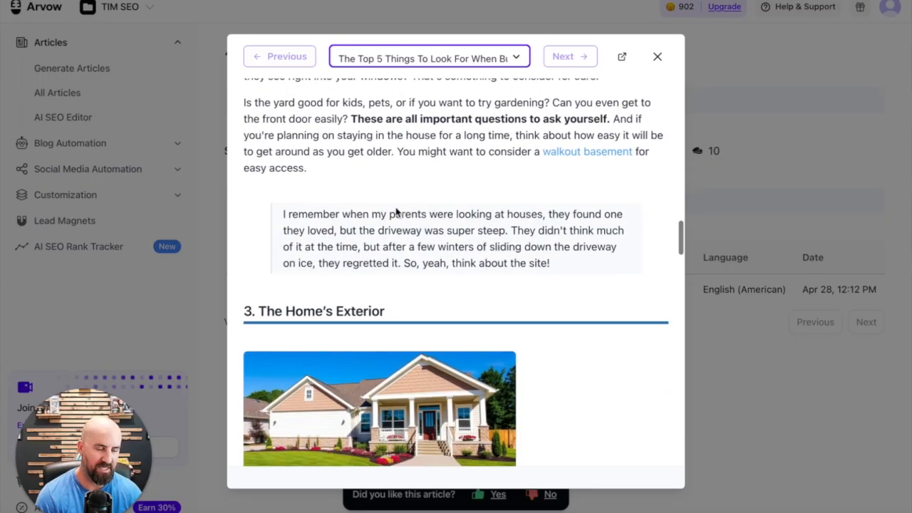
scroll(384, 200, "down", 7)
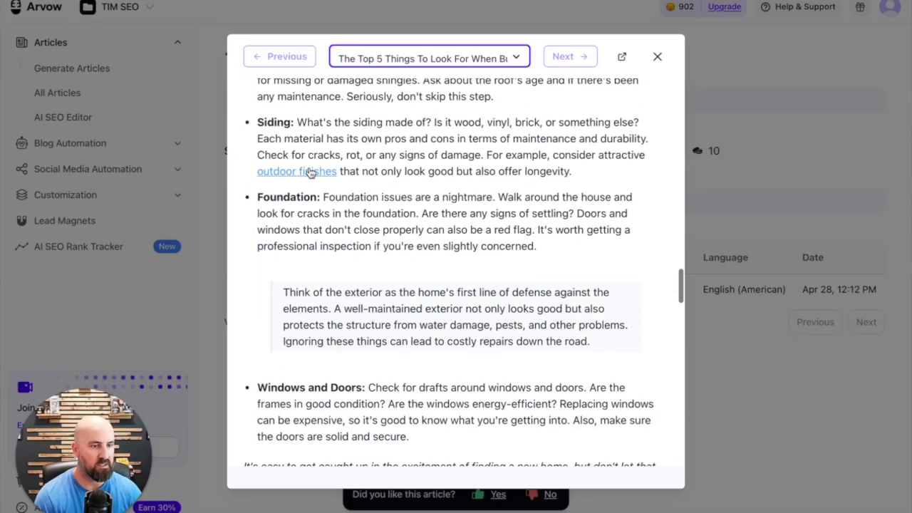
scroll(370, 184, "down", 8)
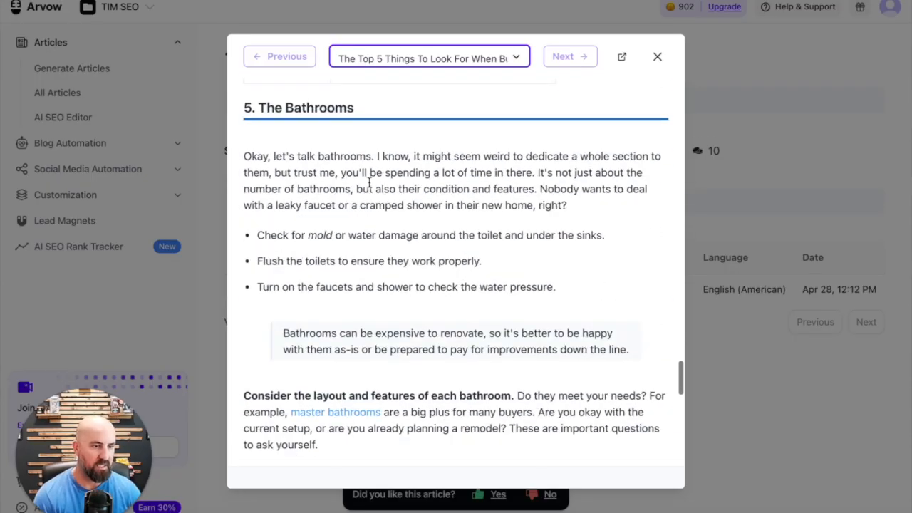
scroll(369, 185, "down", 8)
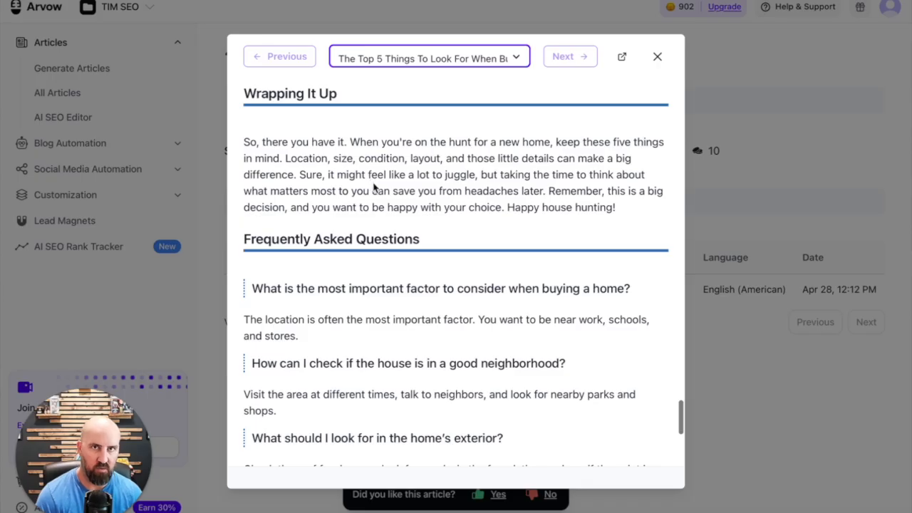
scroll(398, 191, "down", 5)
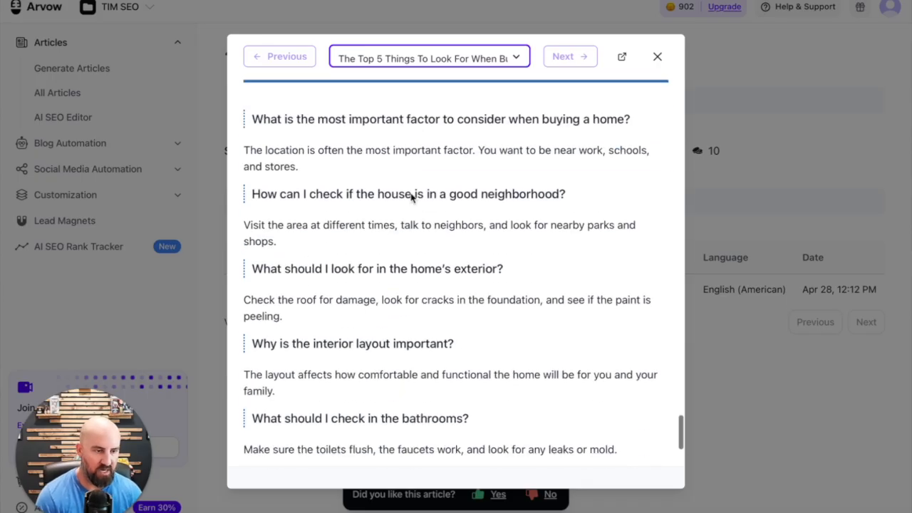
scroll(438, 207, "down", 1)
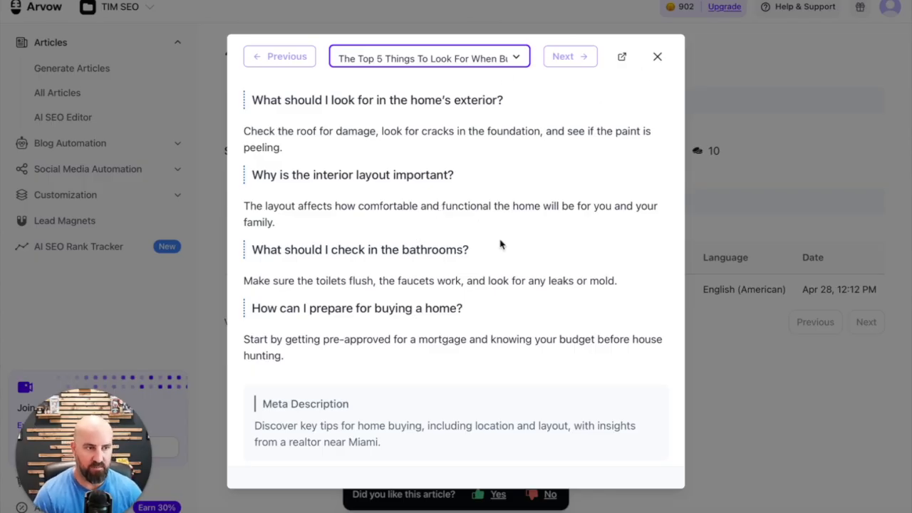
left_click(654, 60)
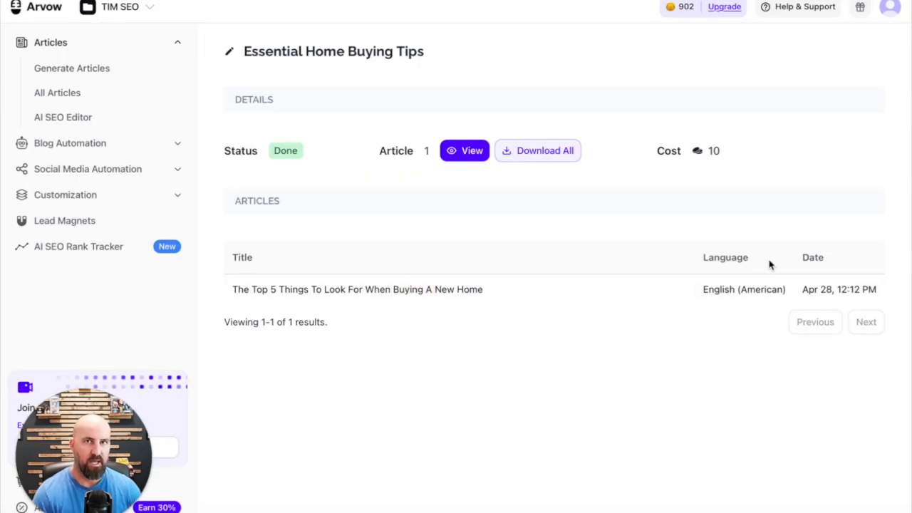
Open the article in the editor and examine the AI rewrite options for its introduction paragraph
left_click(762, 288)
left_click(590, 65)
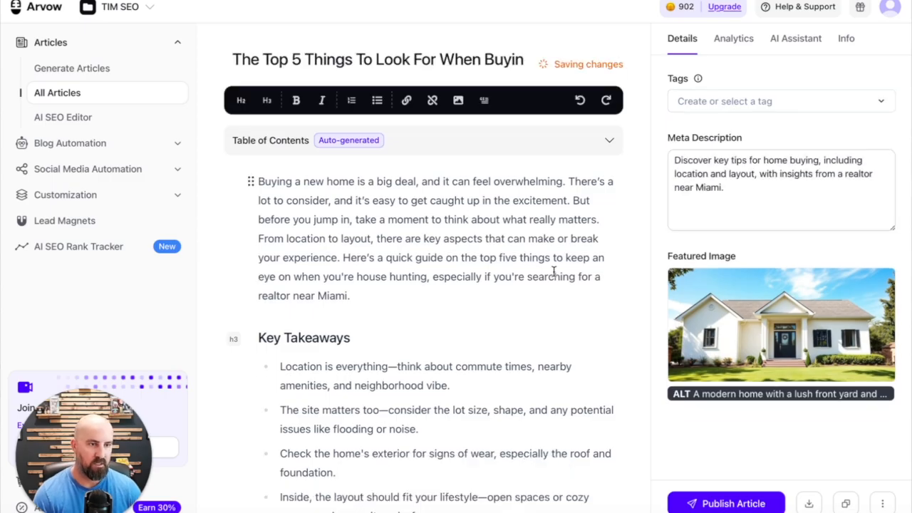
left_click_drag(351, 288, 256, 176)
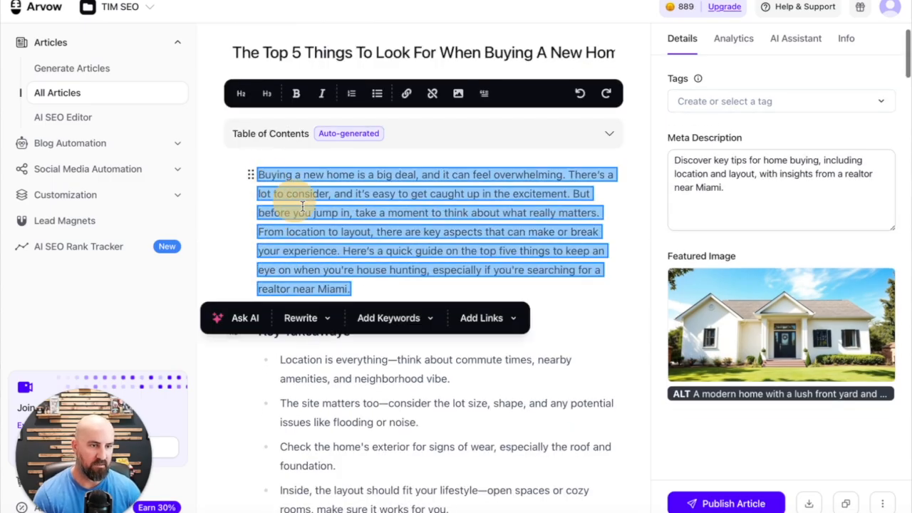
left_click(301, 318)
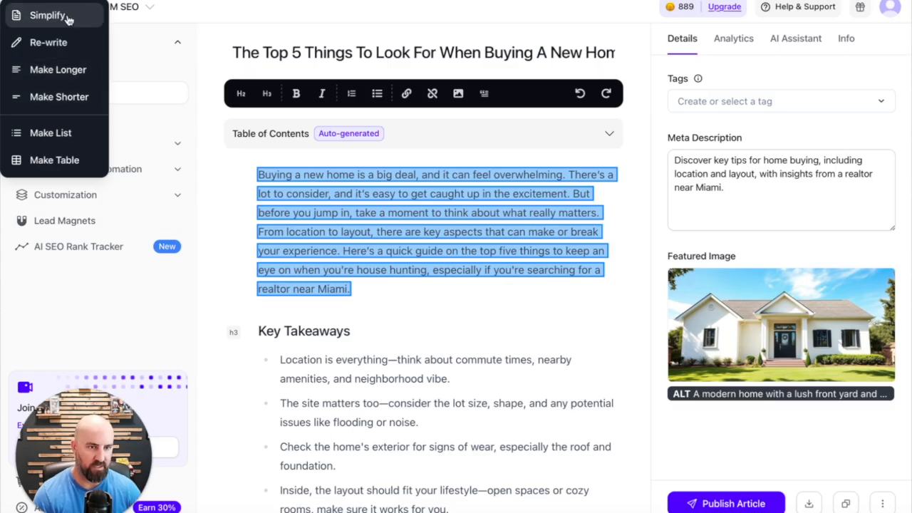
left_click(531, 288)
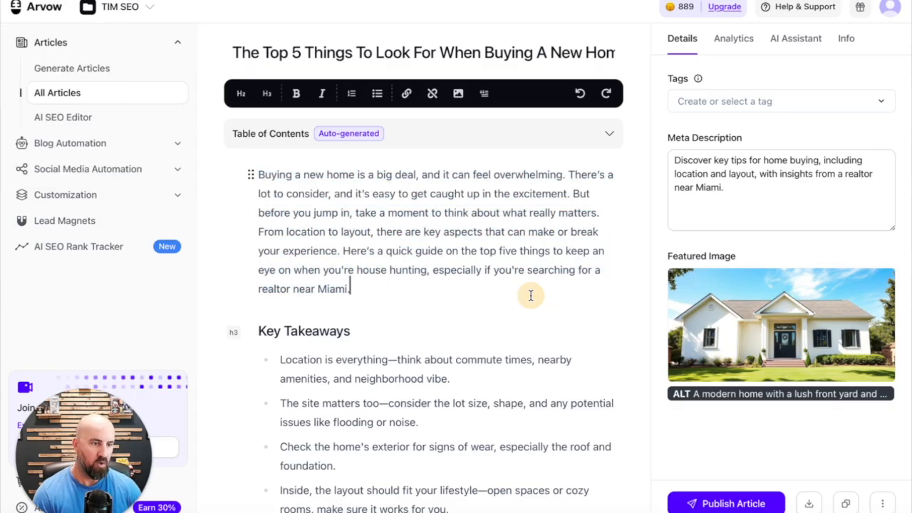
Inspect the URL behind the "walk to shops" link in the Amenities bullet without changing it
scroll(530, 295, "down", 6)
left_click(376, 434)
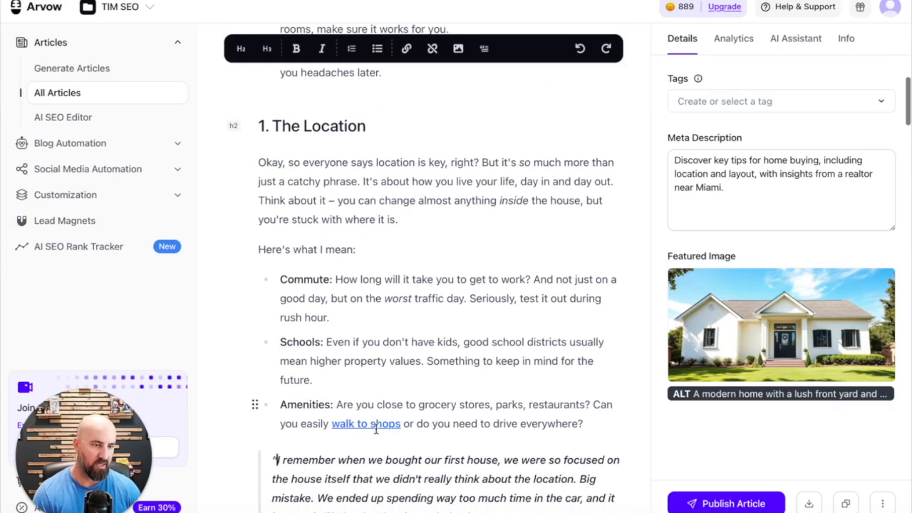
left_click(377, 424)
left_click(406, 48)
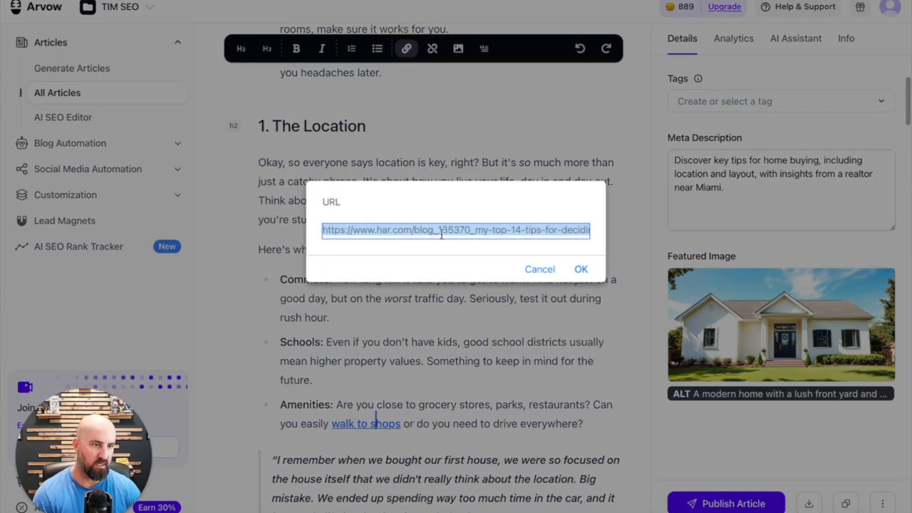
left_click(540, 269)
left_click_drag(434, 280, 522, 279)
left_click(406, 48)
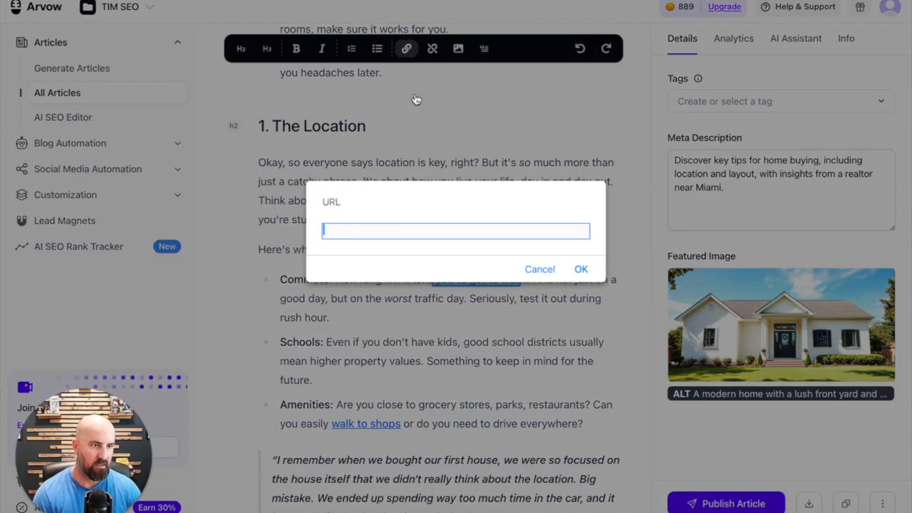
left_click(539, 271)
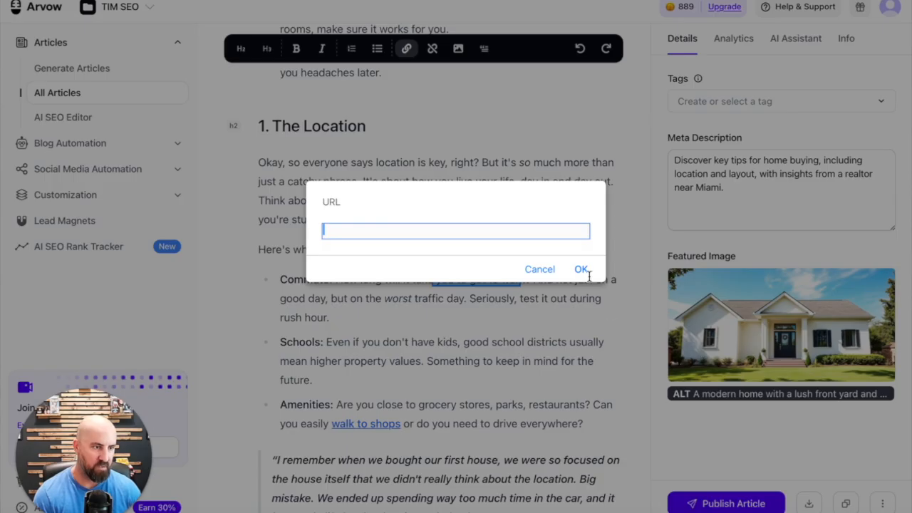
left_click(538, 269)
Look over the AI Assistant and its quick prompts for the article, and return to the article's details
left_click(798, 41)
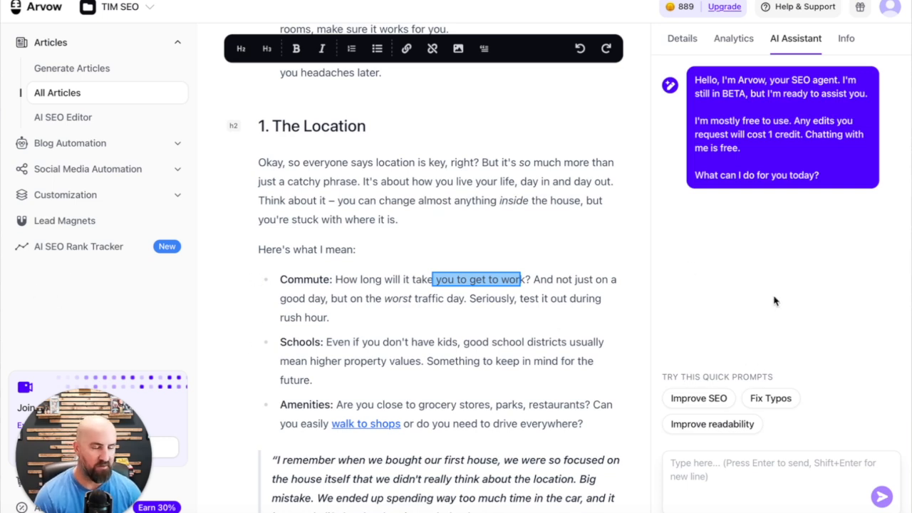
scroll(754, 320, "down", 1)
scroll(769, 377, "up", 2)
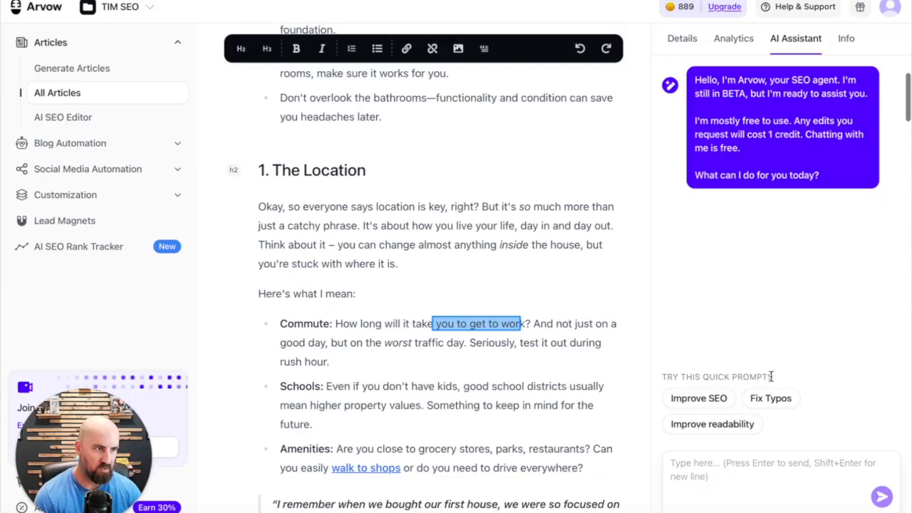
scroll(389, 335, "up", 6)
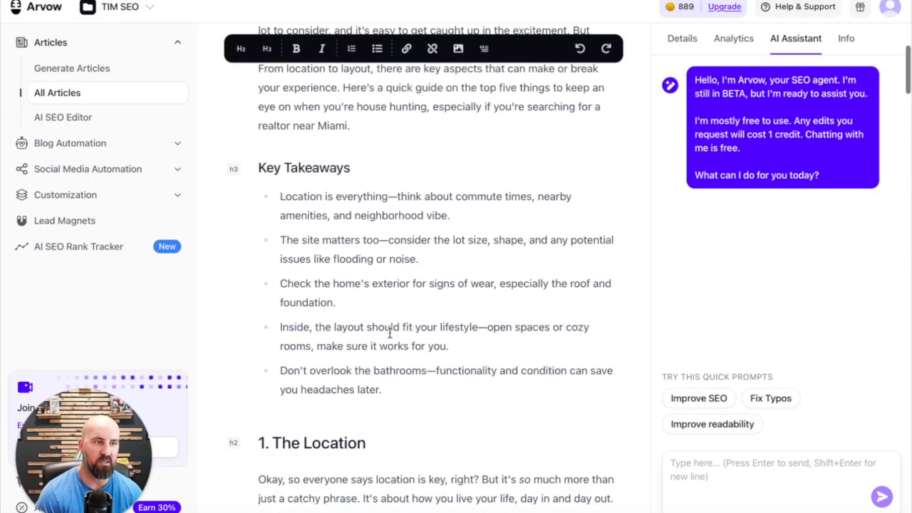
scroll(389, 335, "up", 5)
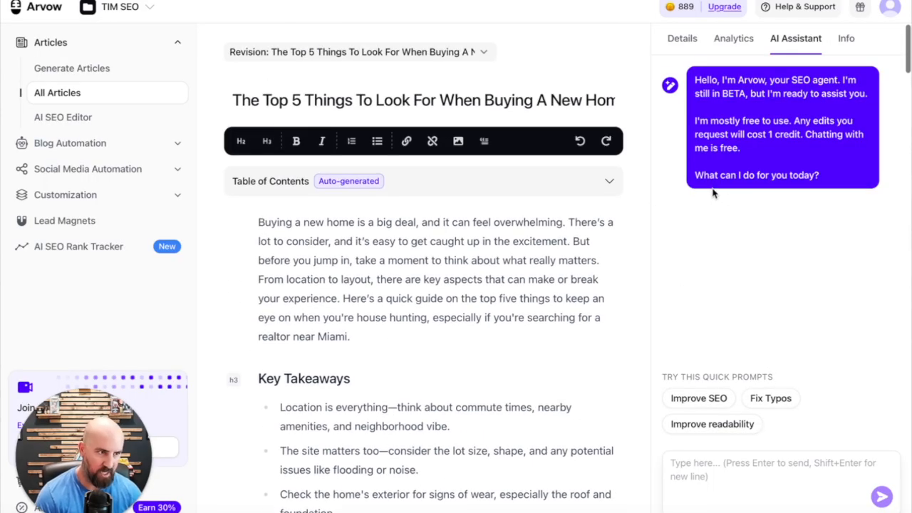
left_click(680, 40)
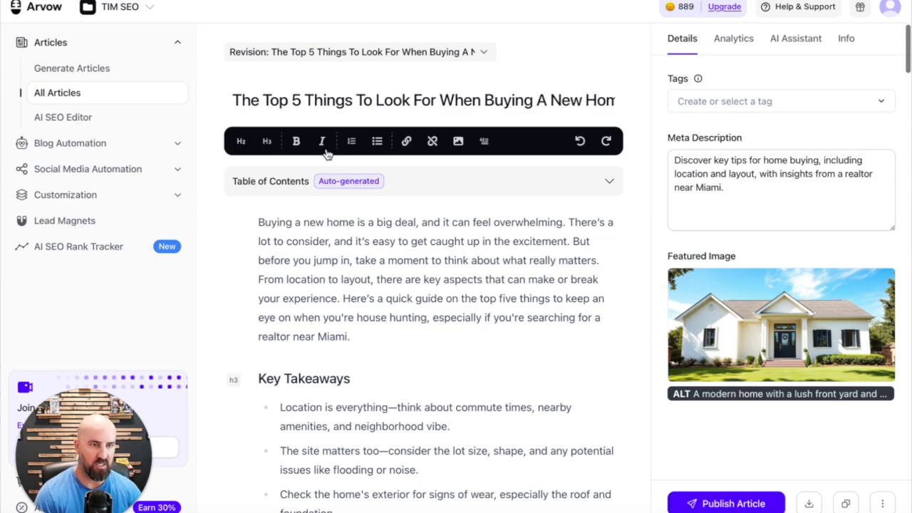
Review the website platforms offered for a new blog integration and view the social media integrations page
left_click(131, 143)
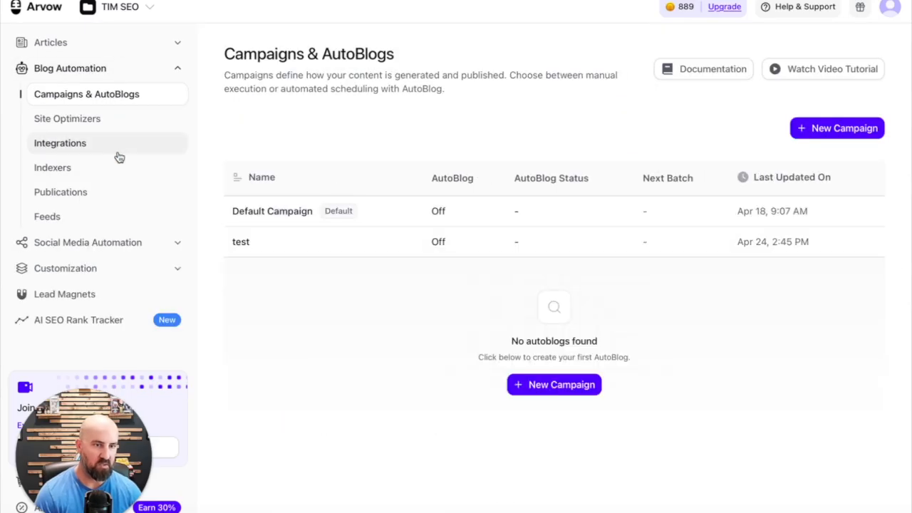
left_click(117, 147)
left_click(798, 117)
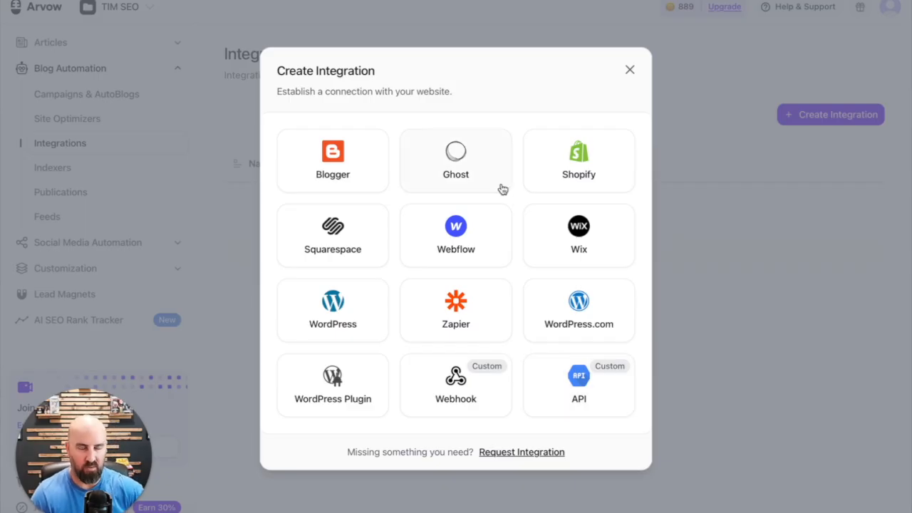
left_click(629, 70)
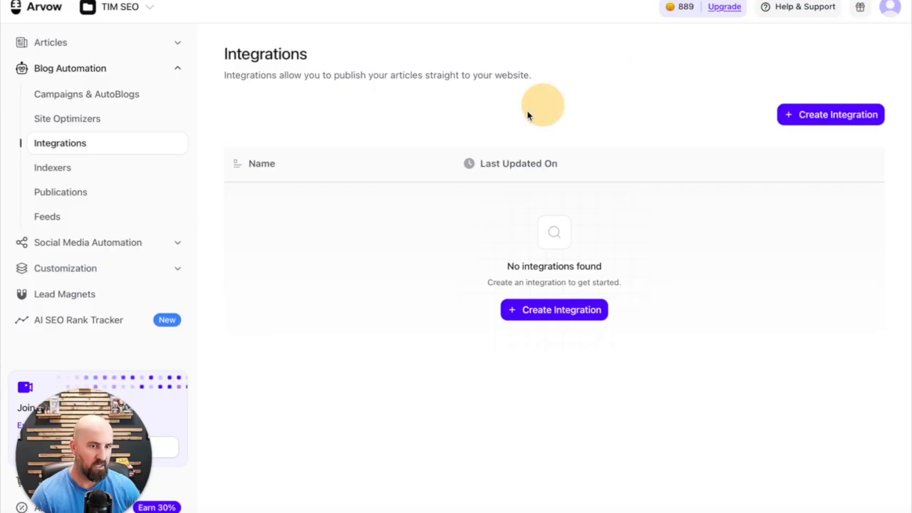
left_click(64, 242)
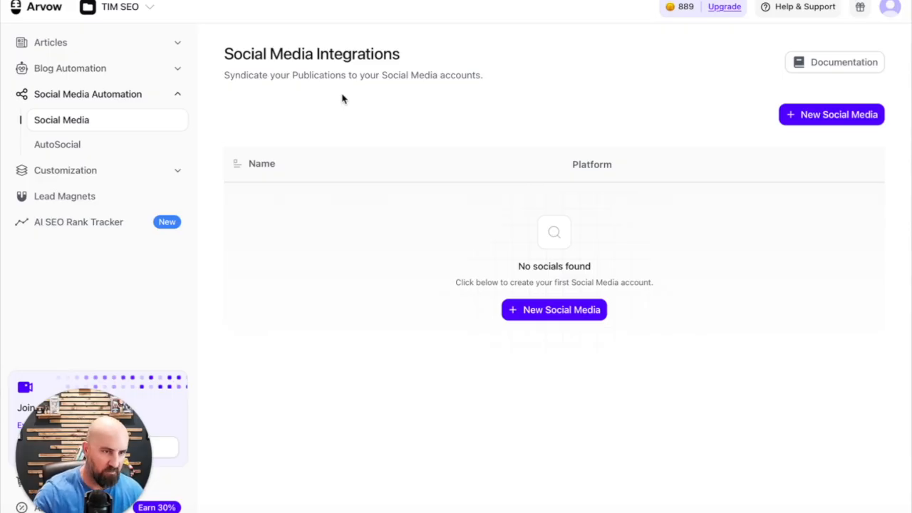
Start a new blog automation campaign named "test" with AutoBlog enabled
left_click(123, 77)
left_click(863, 128)
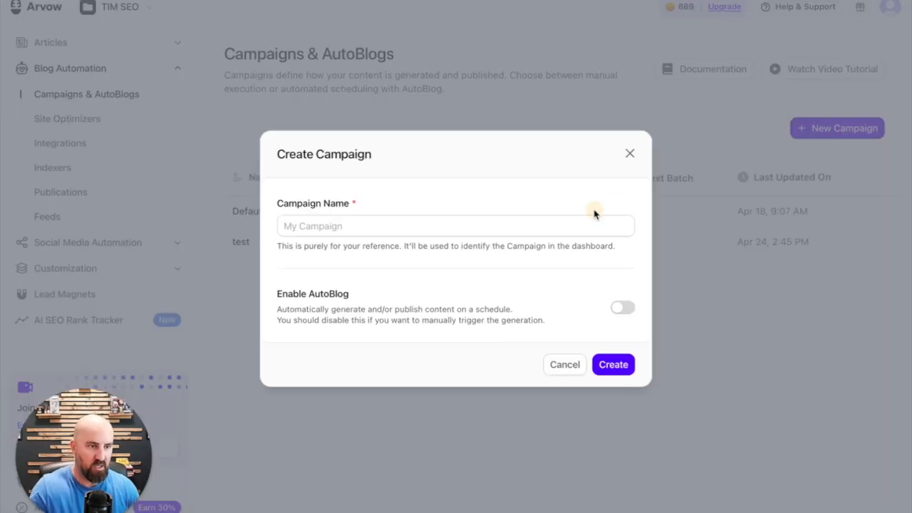
left_click(499, 225)
type("test")
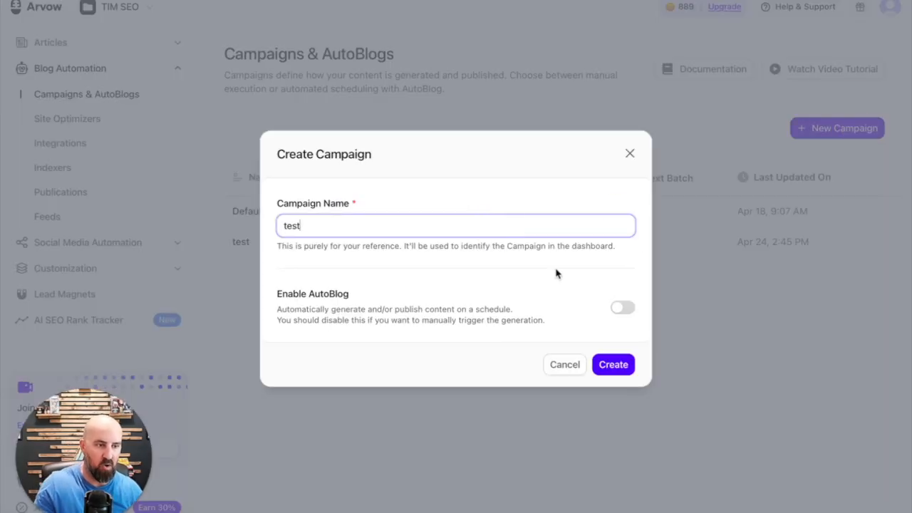
left_click(616, 306)
left_click(624, 320)
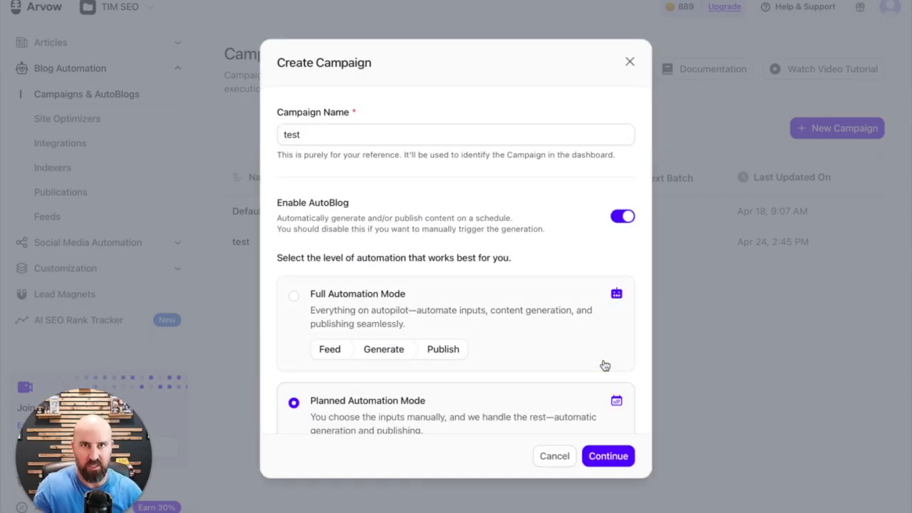
Select Full Automation Mode, compare it with the planned and review modes, and close the campaign form without creating it
scroll(509, 356, "down", 1)
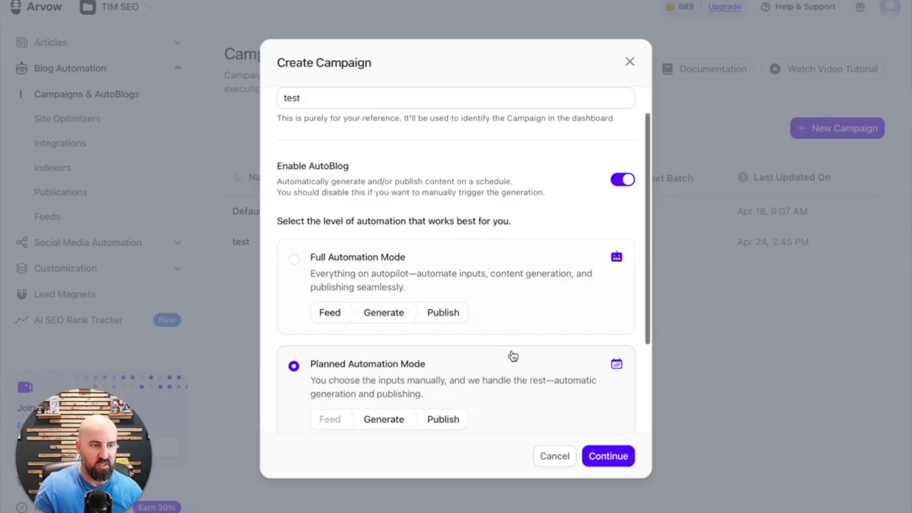
left_click(301, 256)
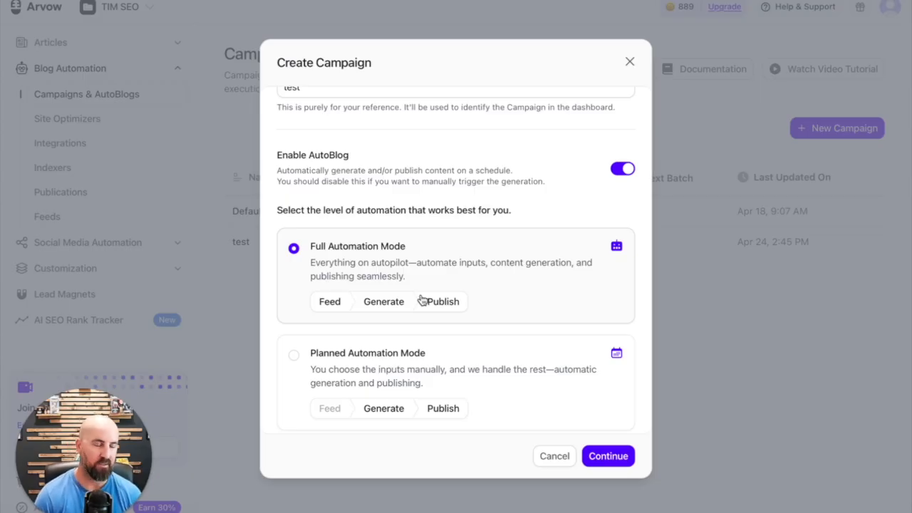
scroll(480, 212, "down", 3)
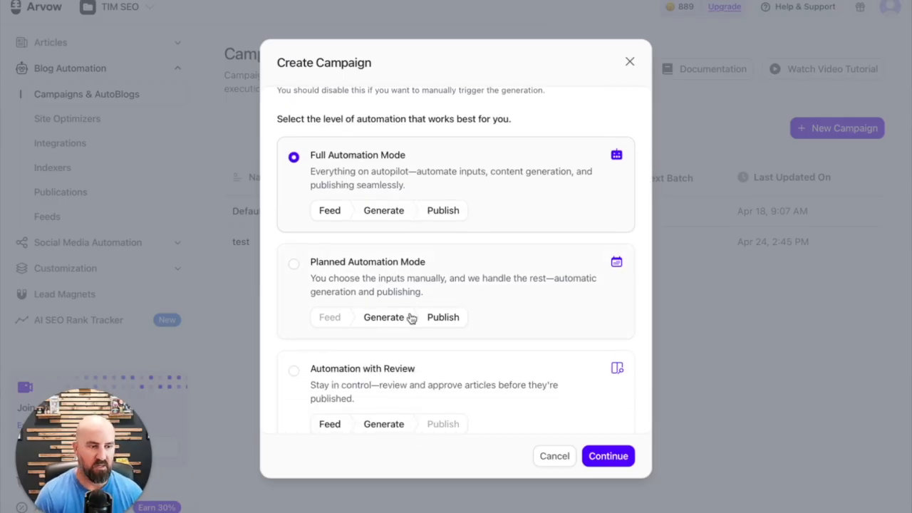
scroll(438, 303, "down", 1)
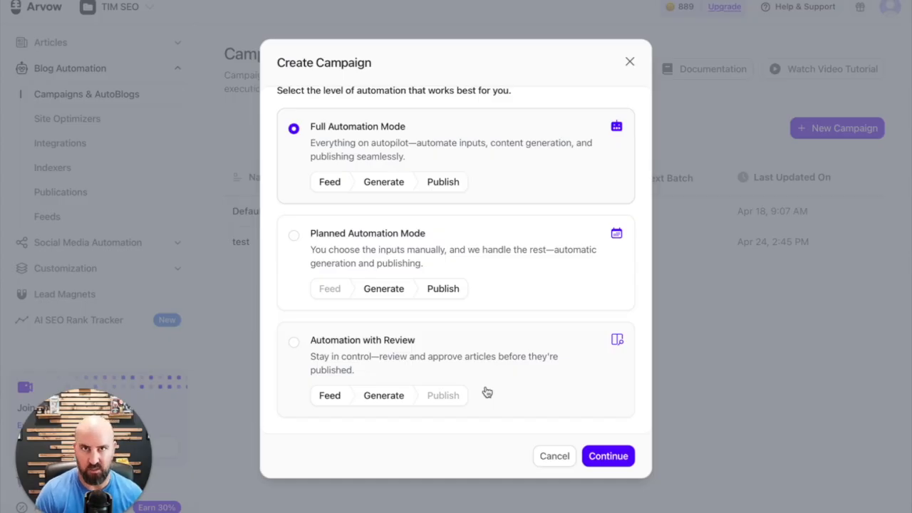
left_click(630, 63)
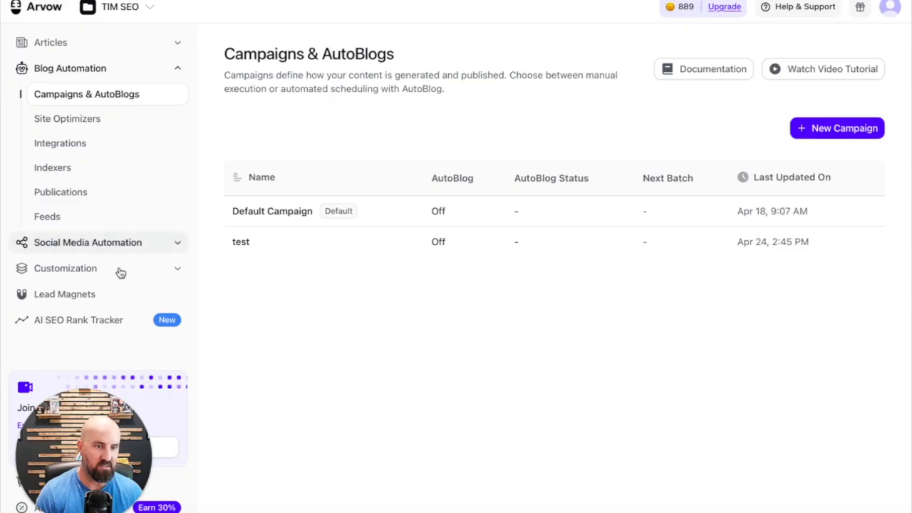
Look through the fields, email collection option and preview for creating a new lead magnet, and close the form without creating one
left_click(95, 295)
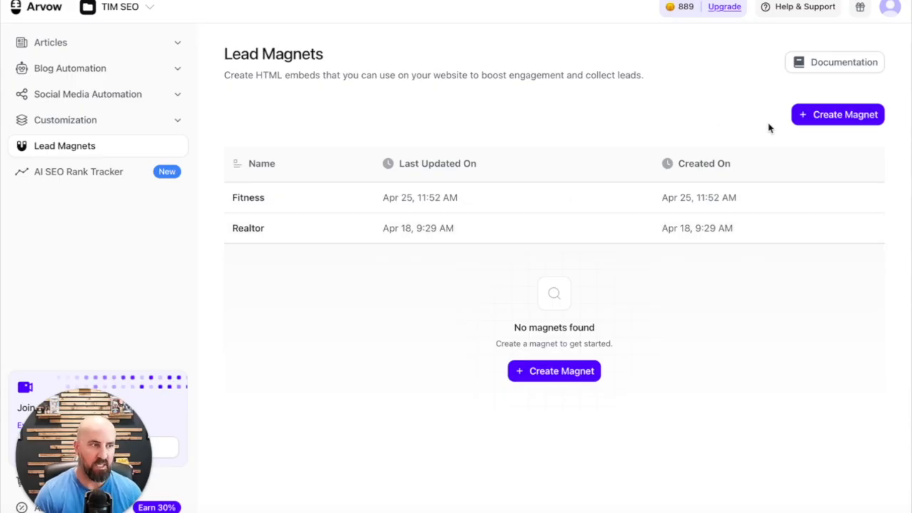
left_click(808, 114)
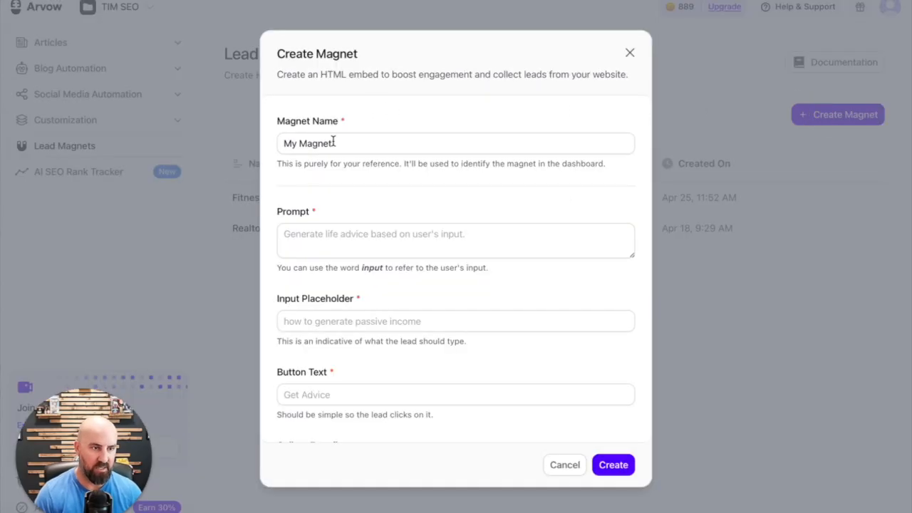
scroll(356, 146, "down", 2)
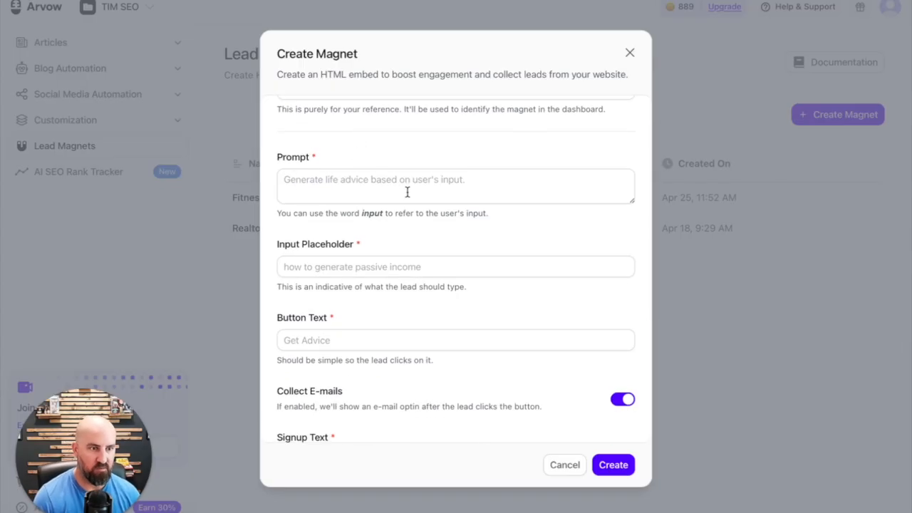
scroll(343, 189, "down", 2)
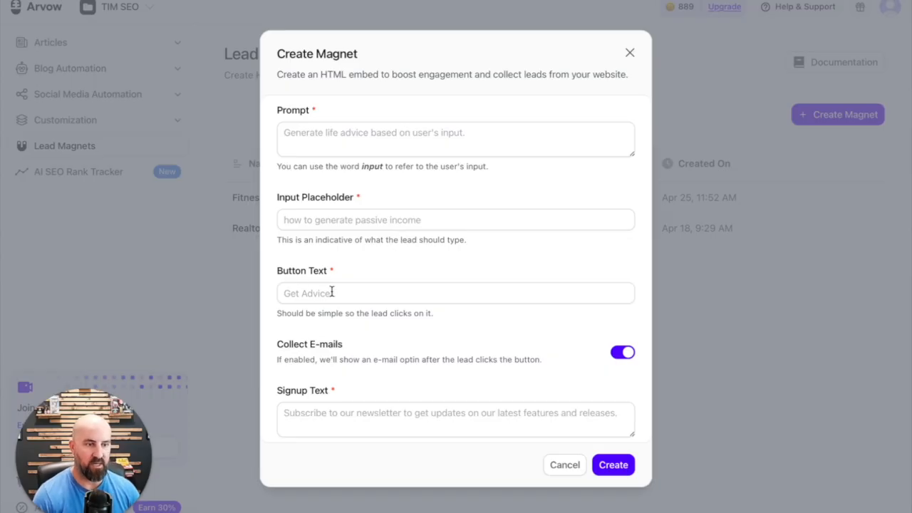
scroll(376, 298, "down", 4)
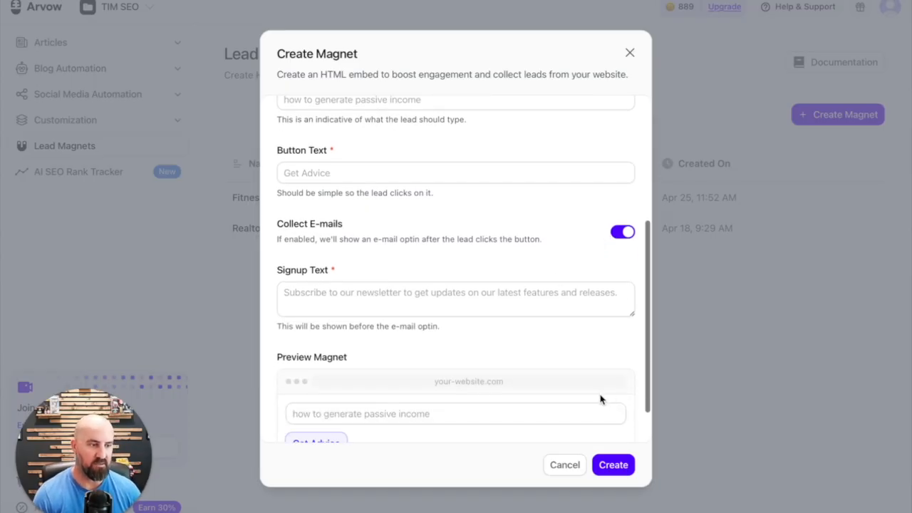
scroll(546, 353, "down", 2)
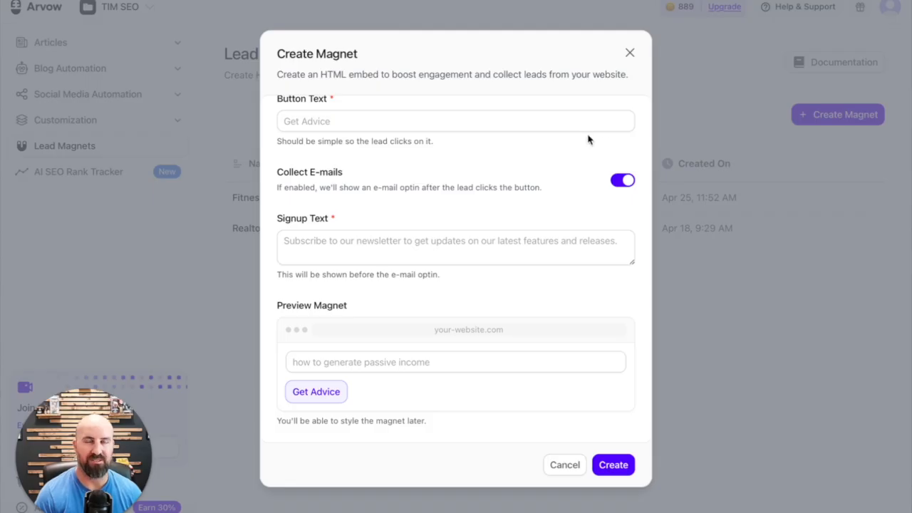
left_click(630, 52)
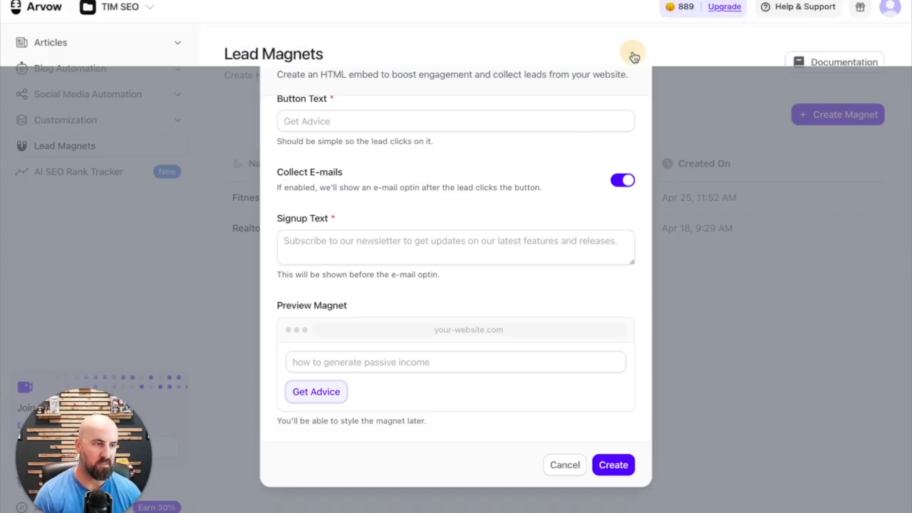
Open the Realtor lead magnet and test its preview by generating a home budget for a household income of 300,000
left_click(291, 230)
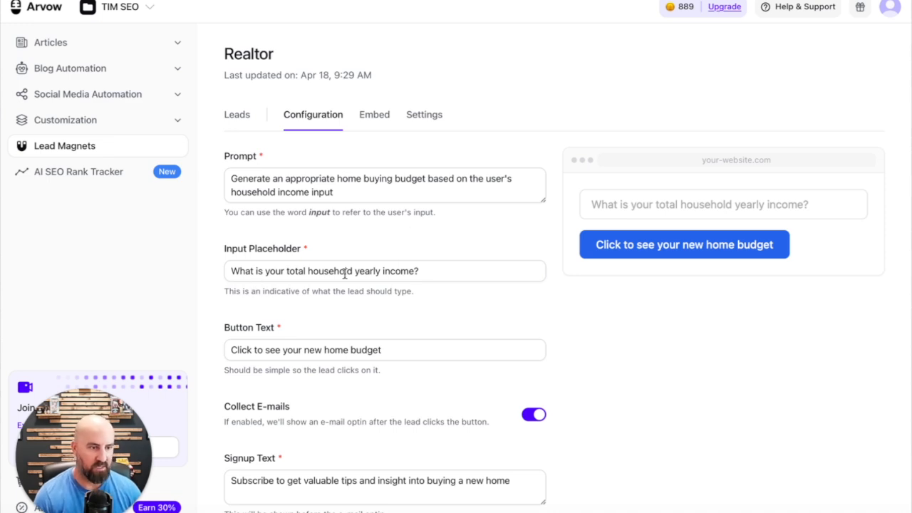
left_click(712, 206)
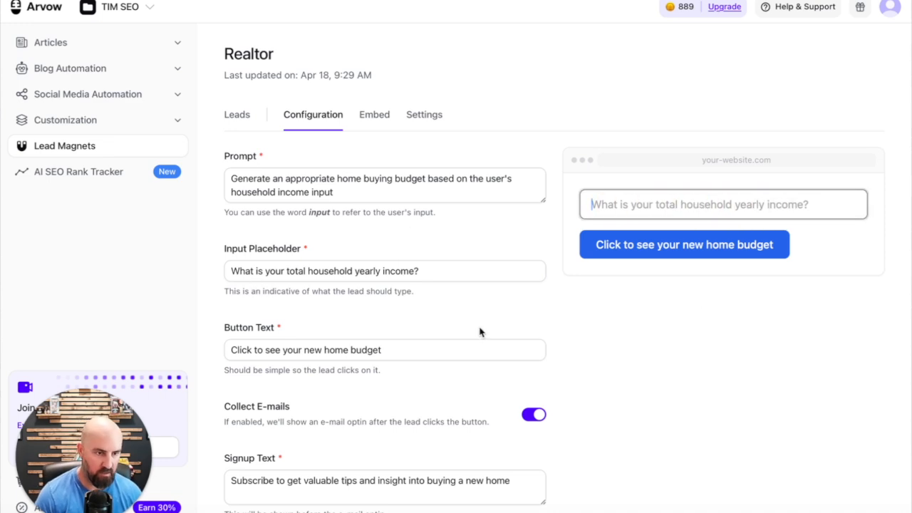
scroll(479, 332, "down", 2)
triple_click(407, 295)
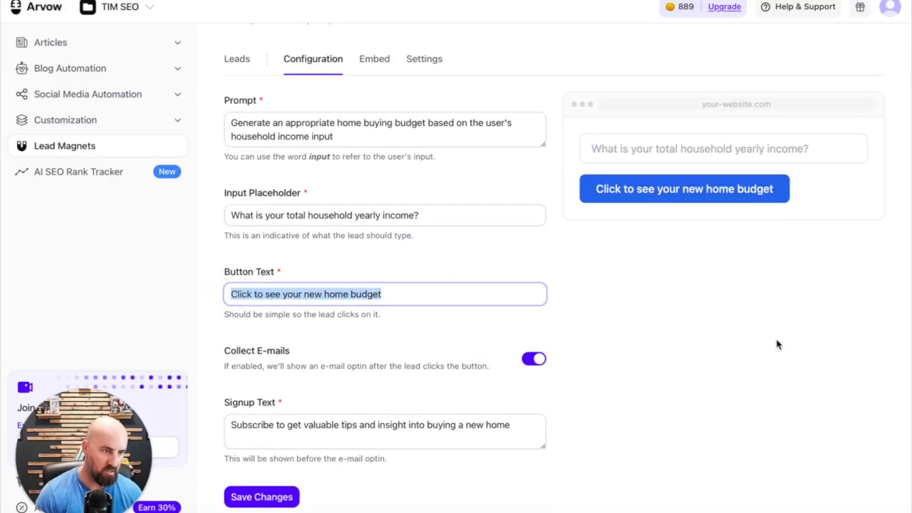
left_click(701, 151)
type("300,000")
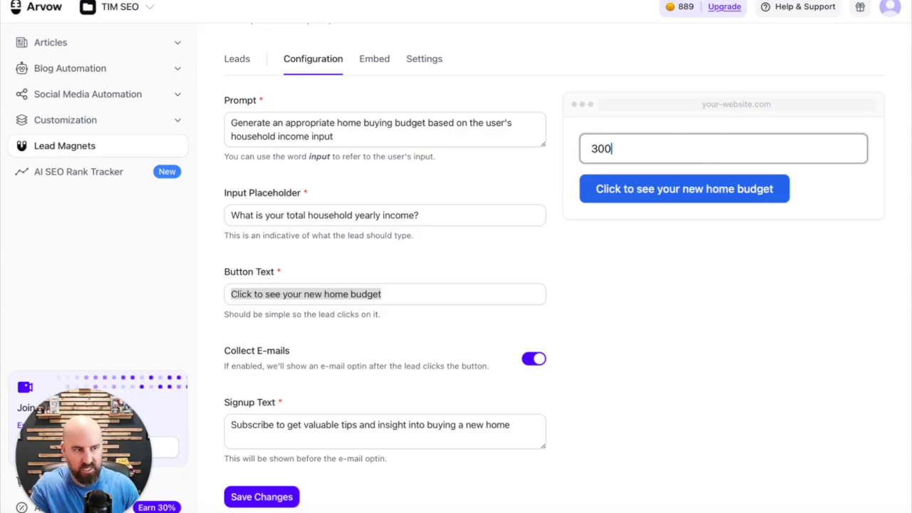
left_click(695, 194)
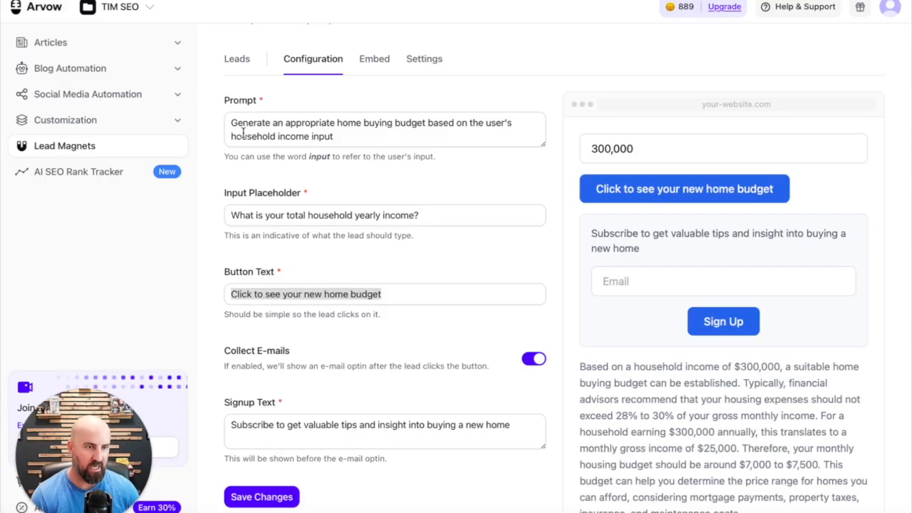
Examine the generated home budget advice, the email signup box in the preview and the matching magnet configuration
scroll(602, 249, "down", 1)
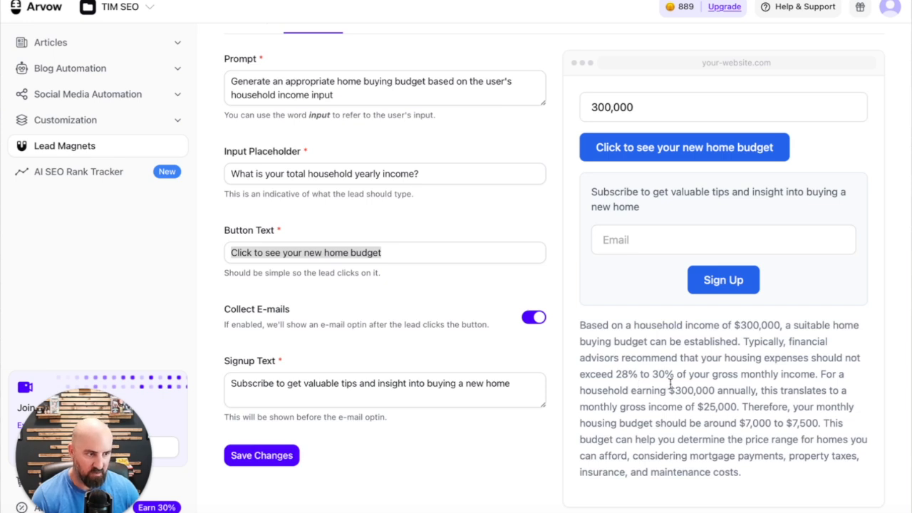
left_click_drag(692, 376, 801, 374)
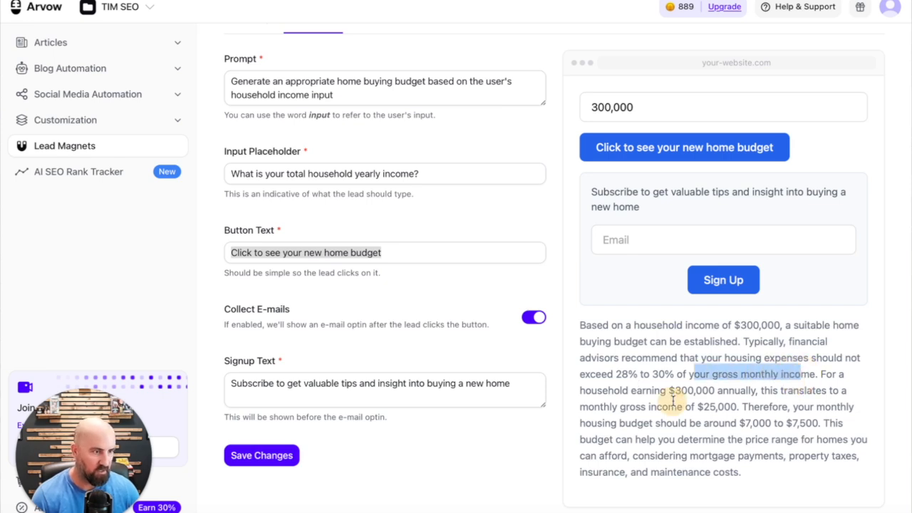
left_click_drag(746, 389, 824, 423)
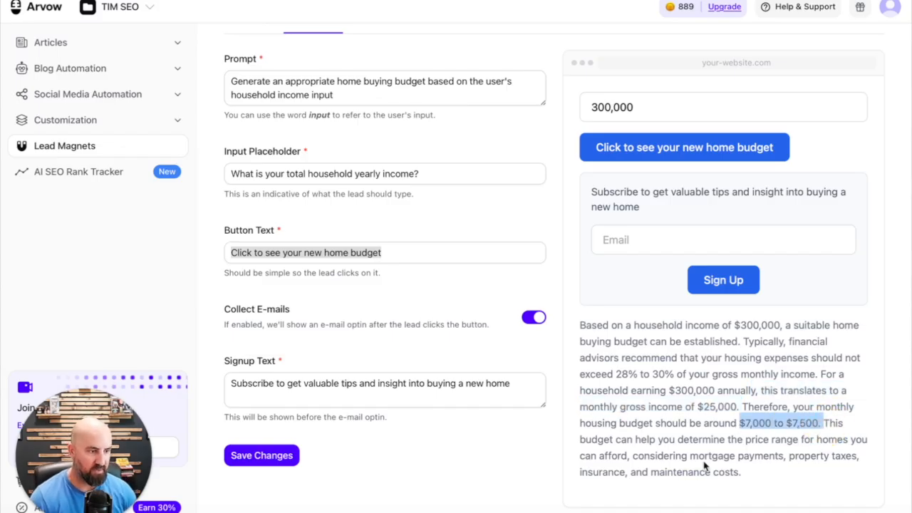
left_click_drag(741, 470, 614, 342)
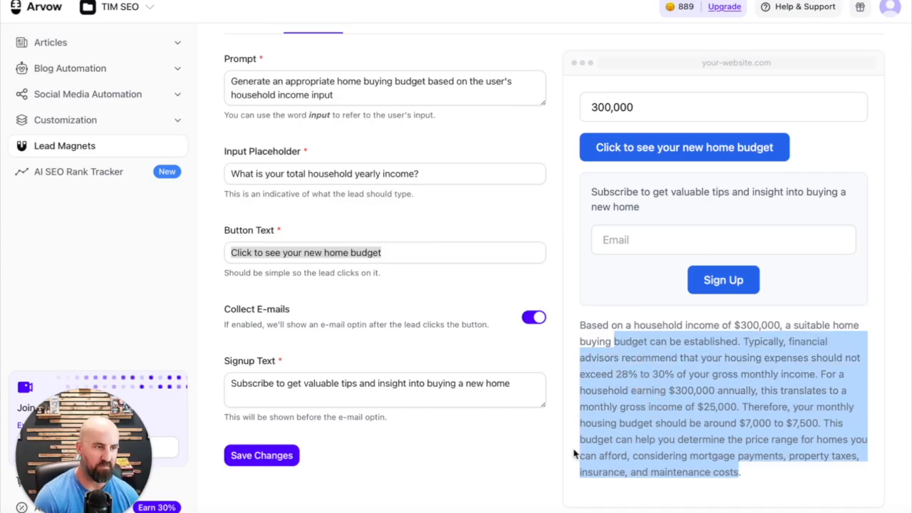
scroll(661, 278, "up", 1)
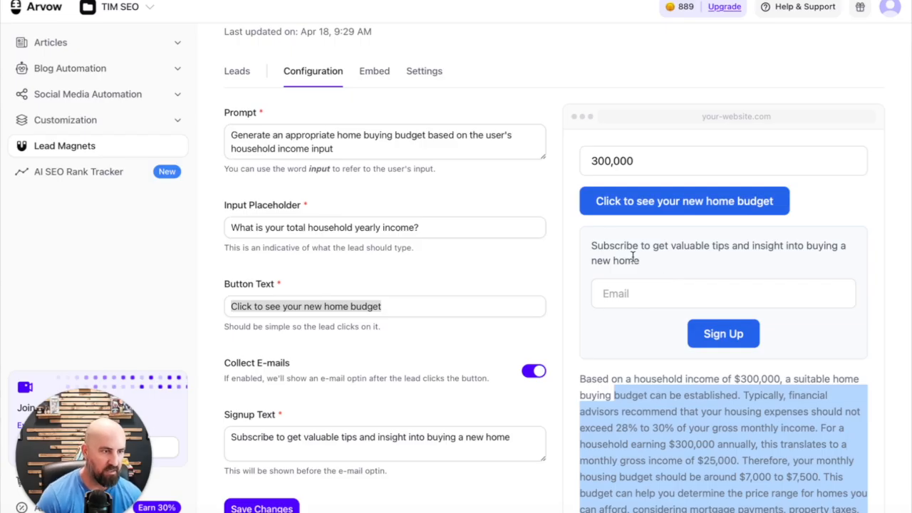
left_click_drag(610, 246, 642, 260)
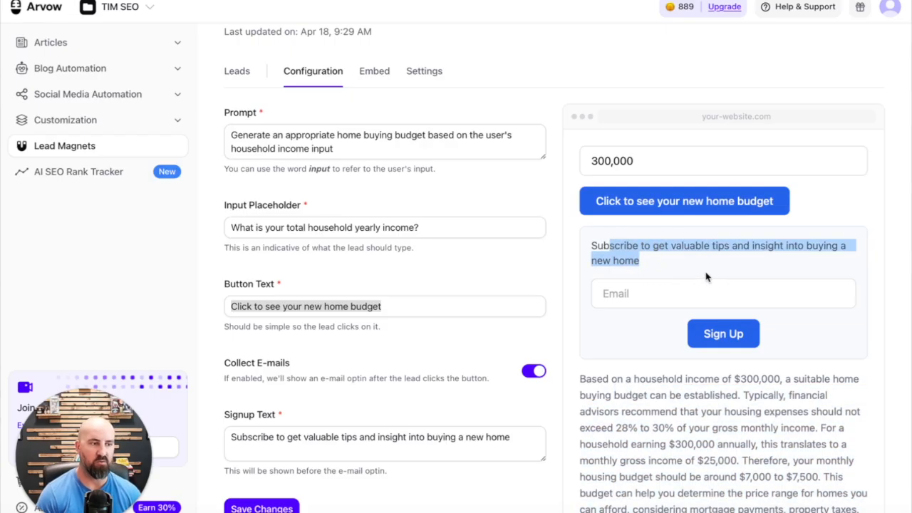
left_click(691, 291)
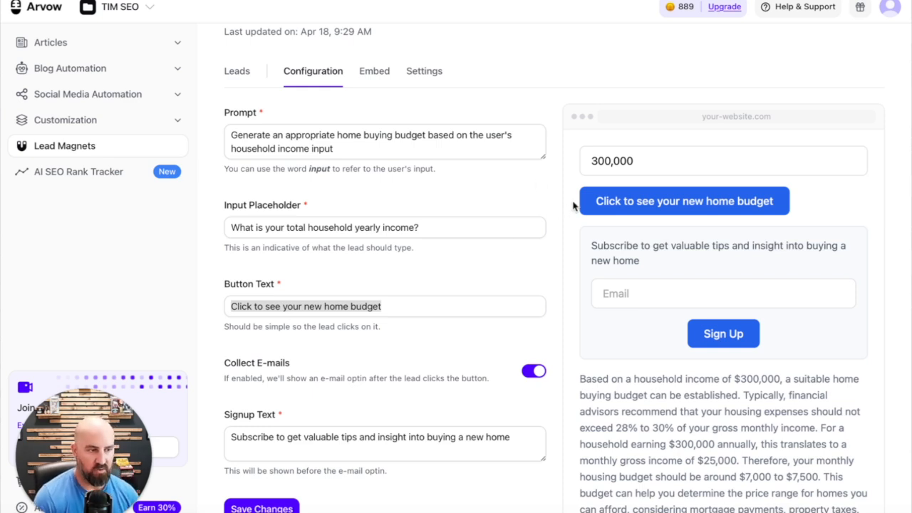
scroll(658, 384, "down", 2)
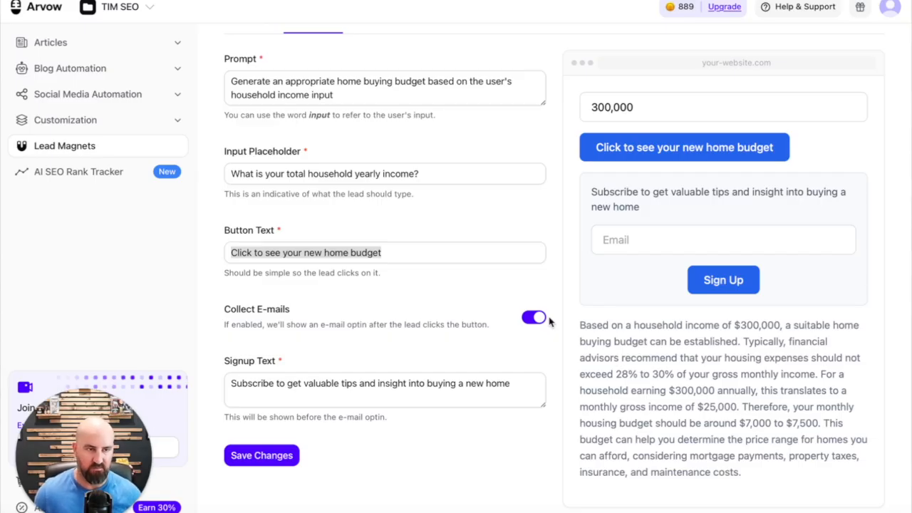
scroll(534, 236, "up", 3)
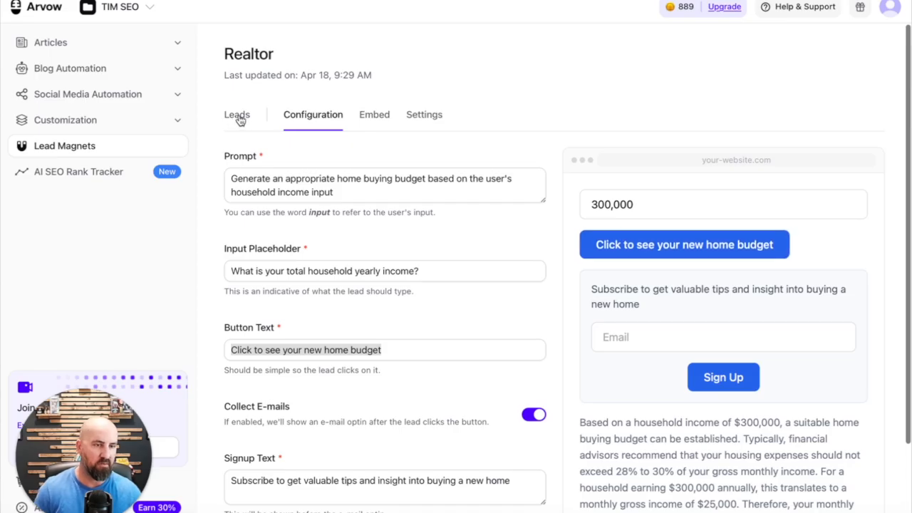
Check the Realtor magnet's collected leads and its embed code, comparing them with the magnet's configuration
left_click(238, 115)
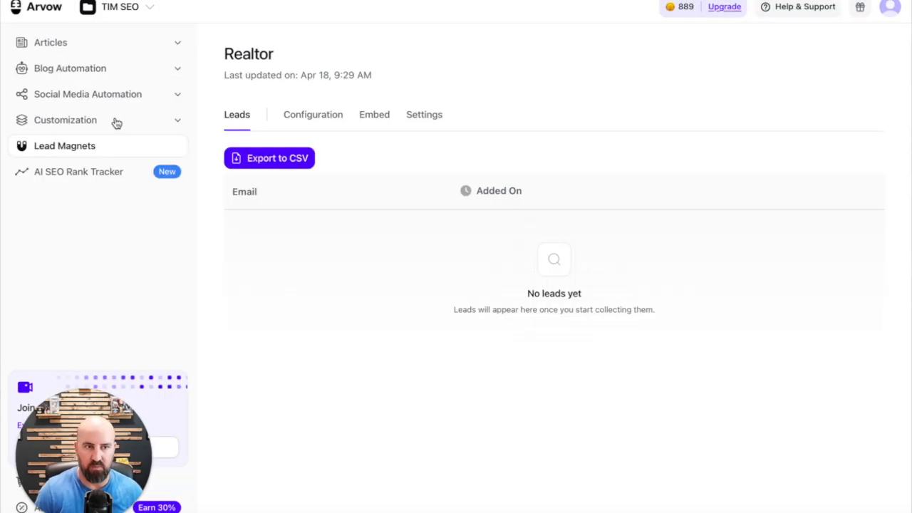
left_click(375, 118)
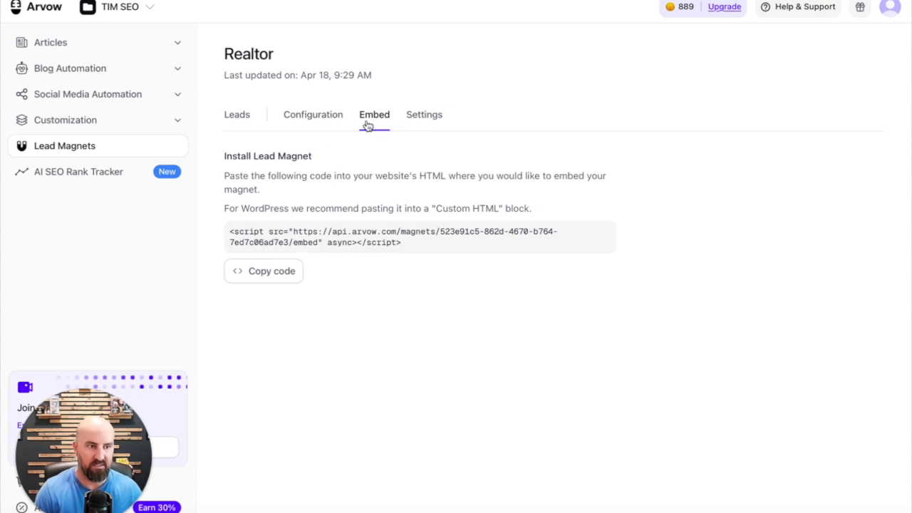
left_click(295, 120)
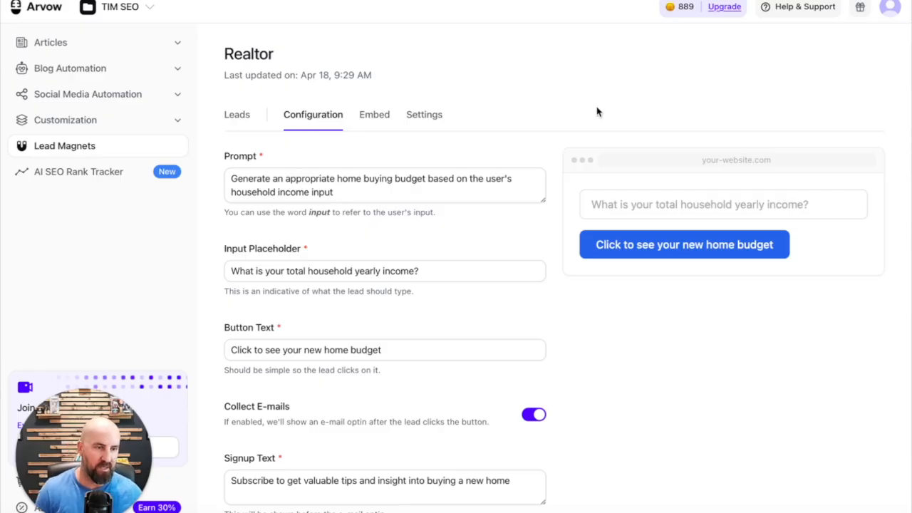
left_click(375, 120)
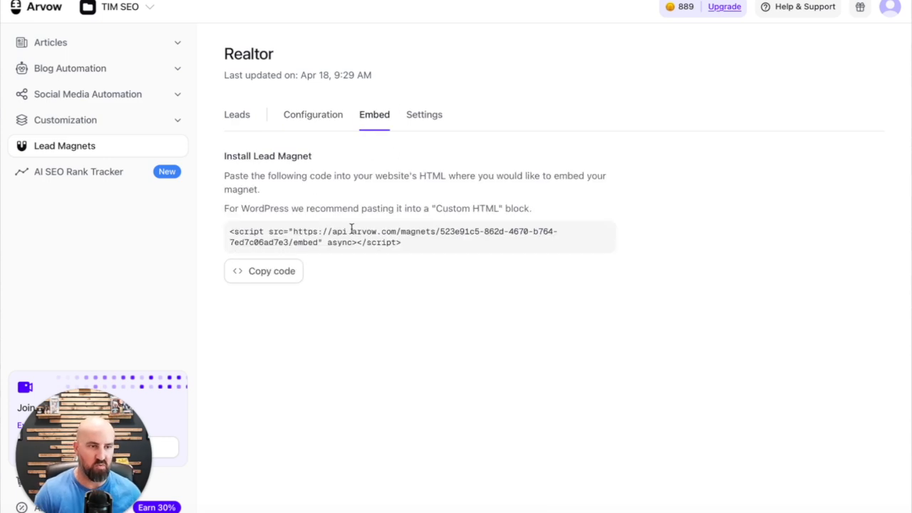
left_click(28, 265)
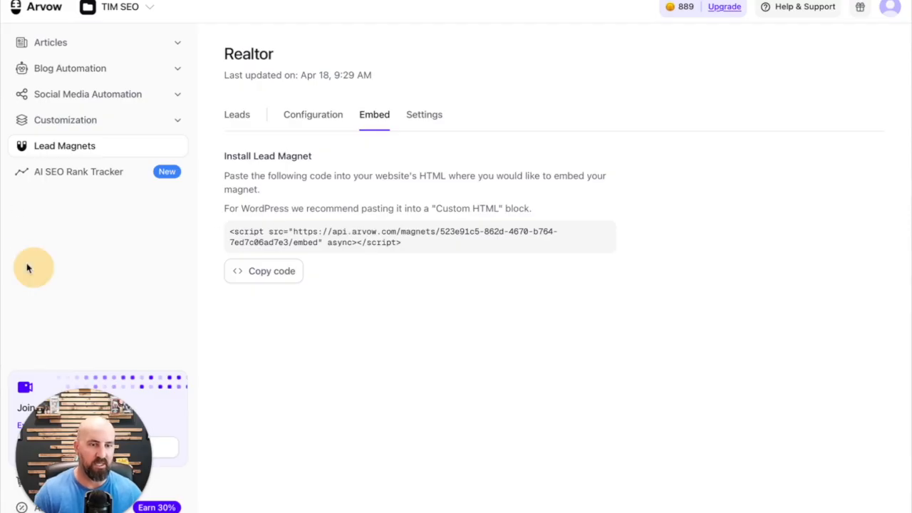
mouse_move(423, 65)
left_mouse_down()
mouse_move(444, 158)
mouse_move(610, 142)
mouse_move(438, 49)
left_mouse_up()
mouse_move(453, 251)
left_mouse_down()
mouse_move(499, 397)
mouse_move(657, 351)
mouse_move(463, 278)
left_mouse_up()
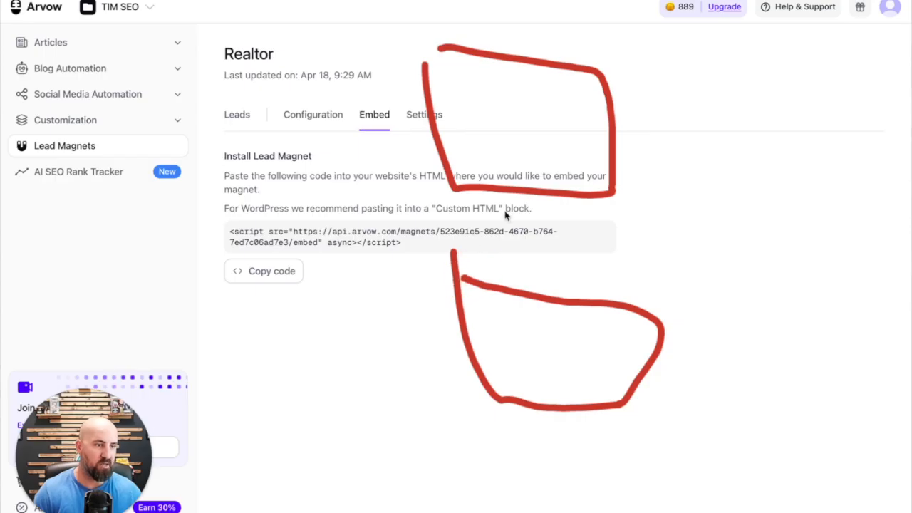
mouse_move(506, 216)
left_mouse_down()
mouse_move(648, 263)
mouse_move(534, 230)
mouse_move(543, 239)
mouse_move(719, 231)
mouse_move(736, 218)
mouse_move(695, 246)
left_mouse_up()
mouse_move(744, 184)
left_mouse_down()
mouse_move(847, 300)
mouse_move(769, 190)
mouse_move(721, 178)
left_mouse_up()
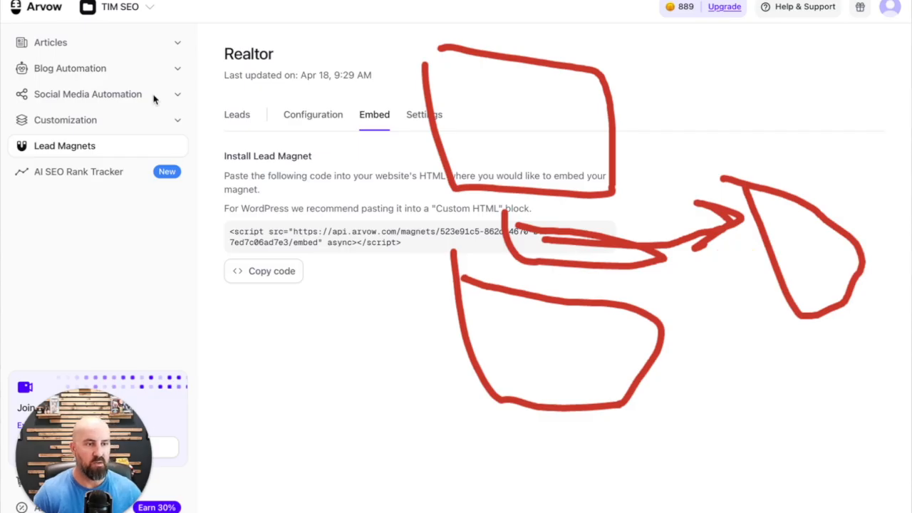
mouse_move(151, 37)
left_mouse_down()
mouse_move(189, 212)
mouse_move(240, 18)
mouse_move(201, 20)
left_mouse_up()
mouse_move(197, 131)
left_mouse_down()
mouse_move(108, 246)
mouse_move(220, 387)
mouse_move(187, 399)
mouse_move(301, 372)
mouse_move(404, 373)
left_mouse_up()
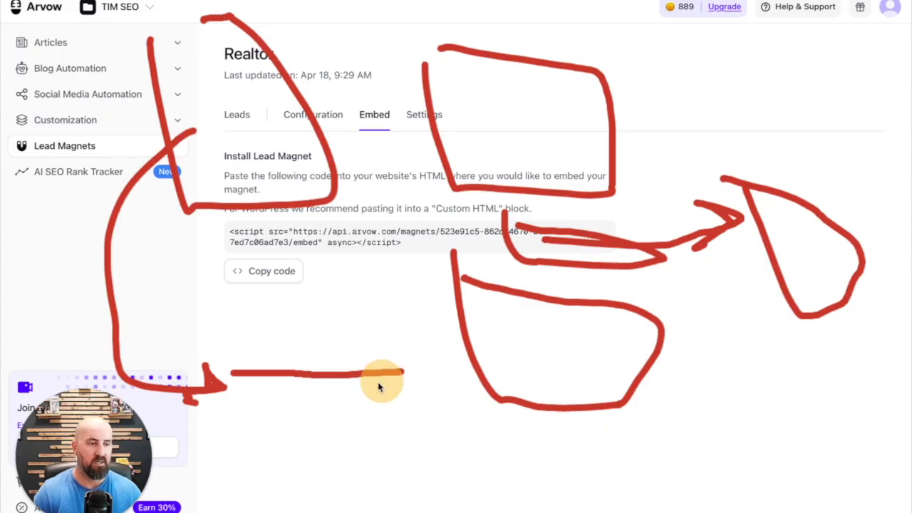
mouse_move(286, 406)
left_mouse_down()
mouse_move(292, 414)
mouse_move(722, 480)
mouse_move(745, 470)
left_mouse_up()
mouse_move(744, 470)
left_mouse_down()
mouse_move(612, 454)
mouse_move(643, 485)
left_mouse_up()
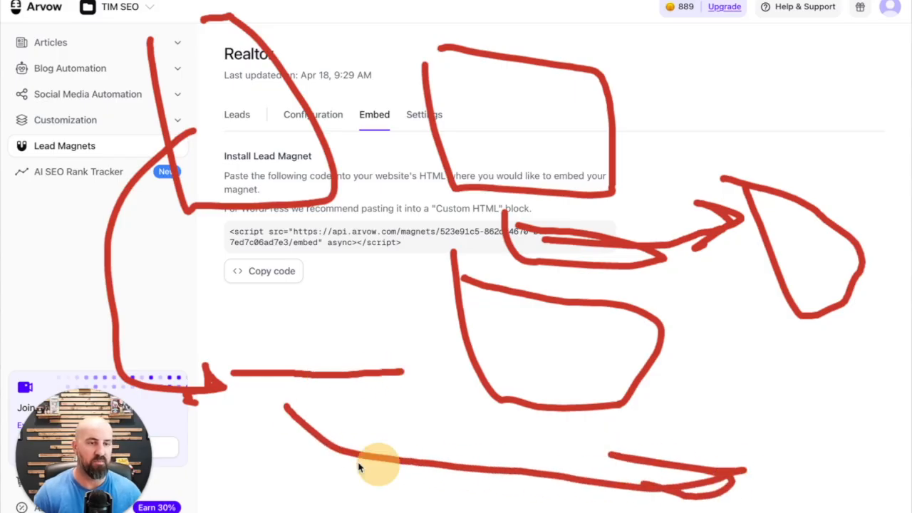
key("Escape")
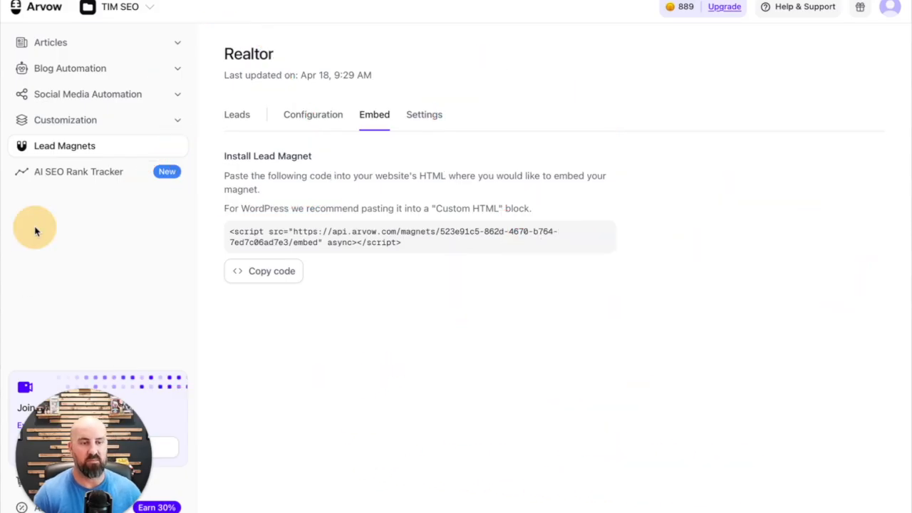